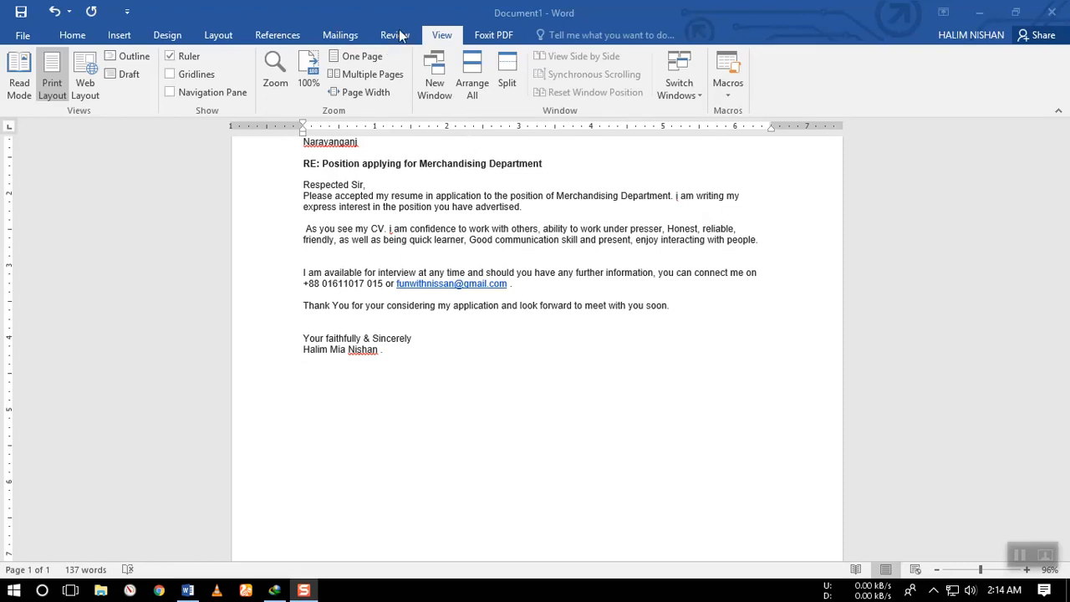
click(294, 35)
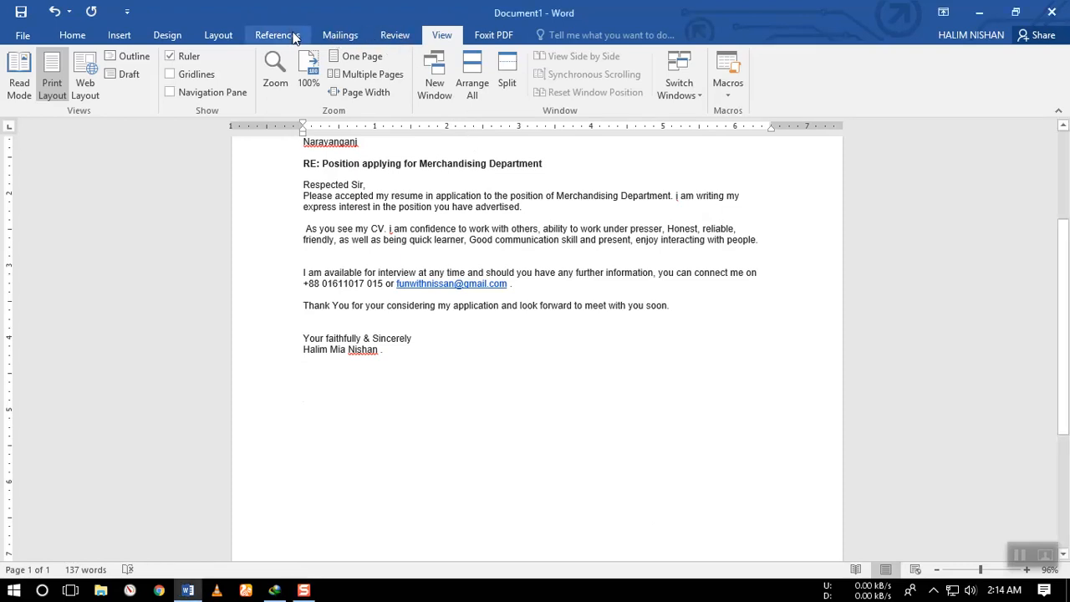
click(294, 37)
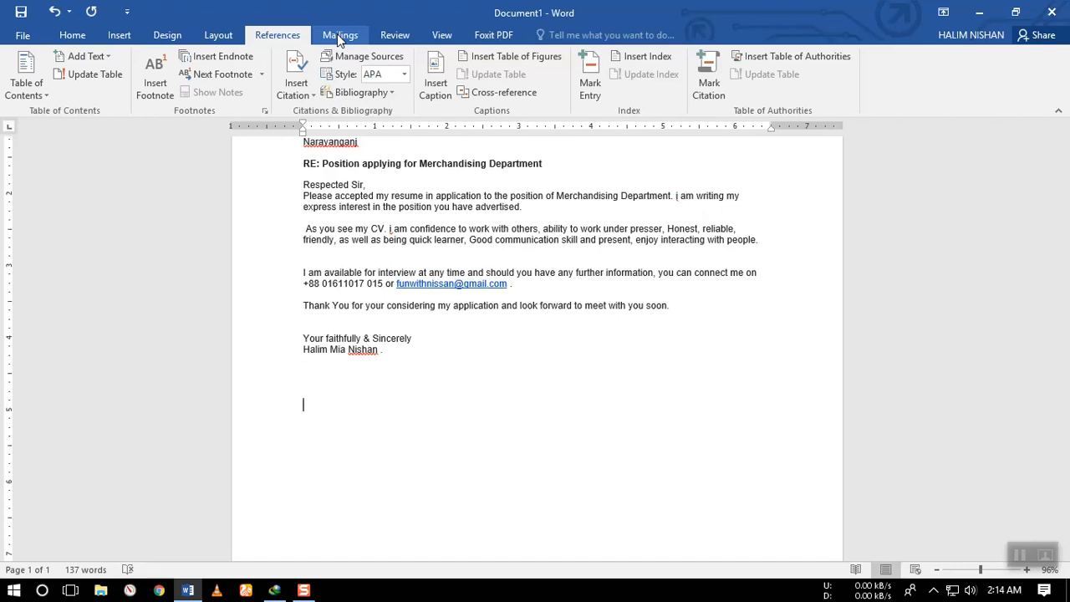
click(337, 35)
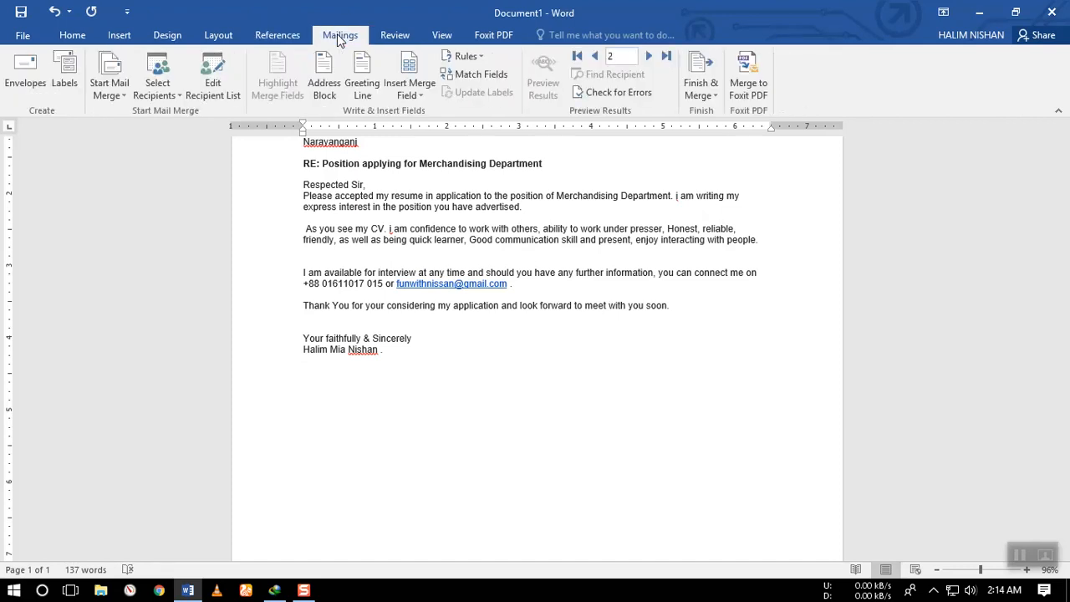
scroll(430, 379, up, 2)
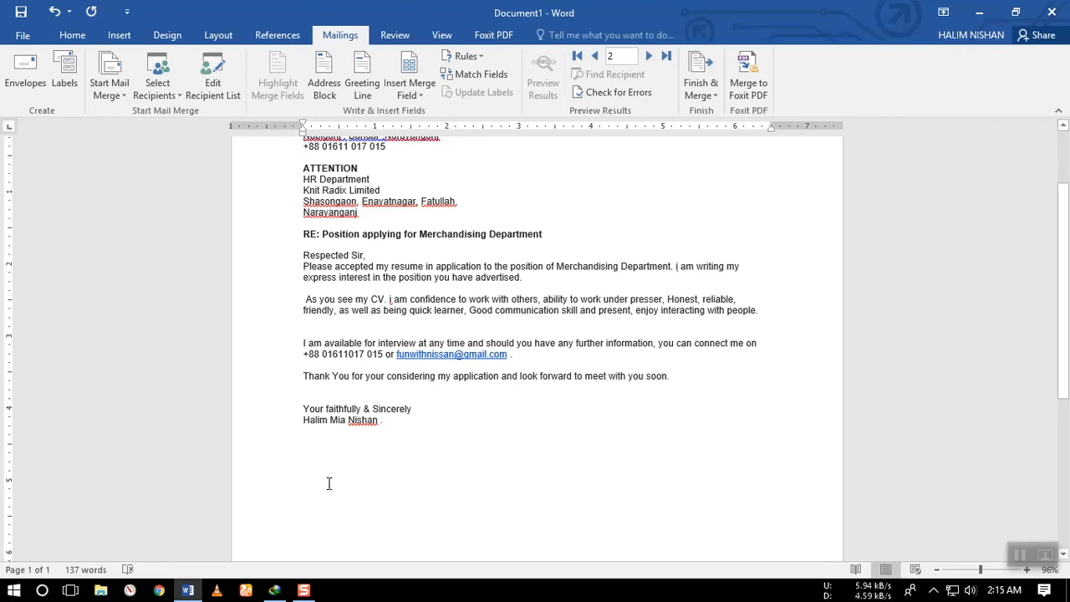
scroll(329, 483, up, 2)
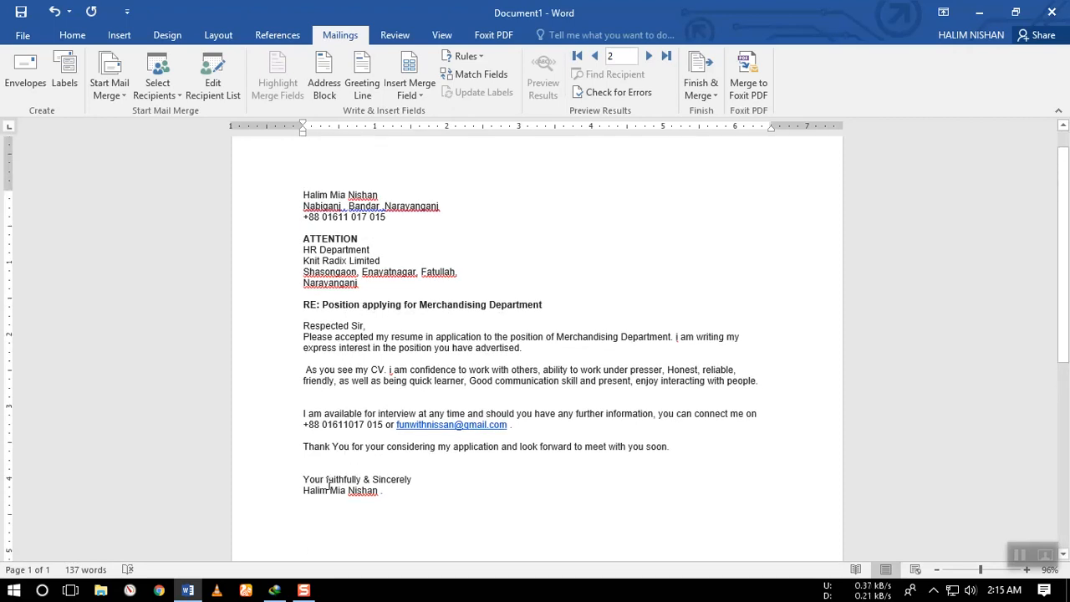
Below the letter's signature, enter the address block lines "To,", "Name:" and "C/O :", each on its own line.
scroll(328, 483, down, 1)
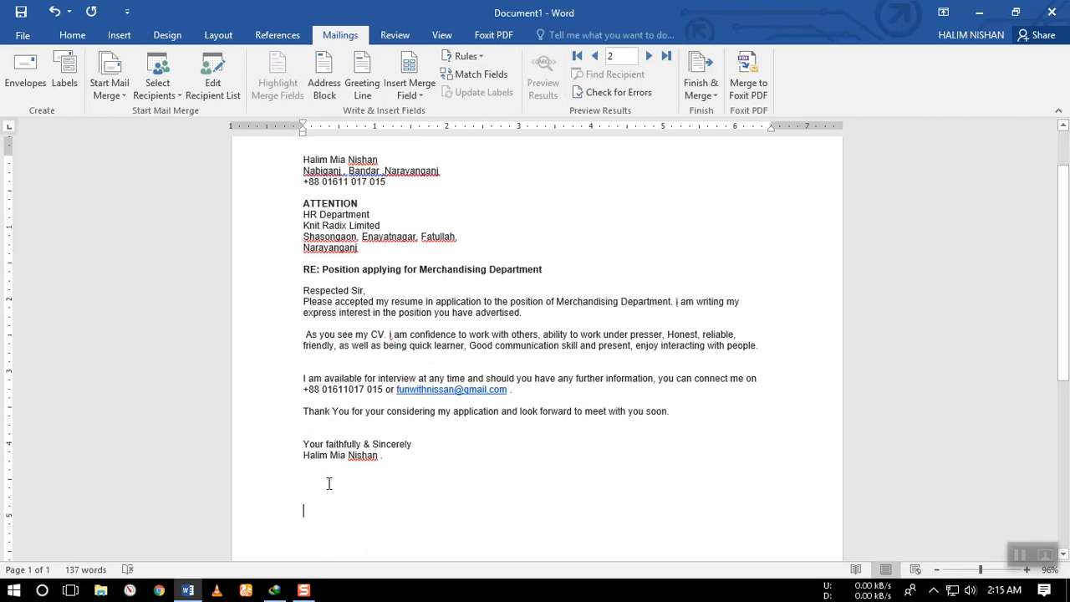
scroll(329, 483, down, 5)
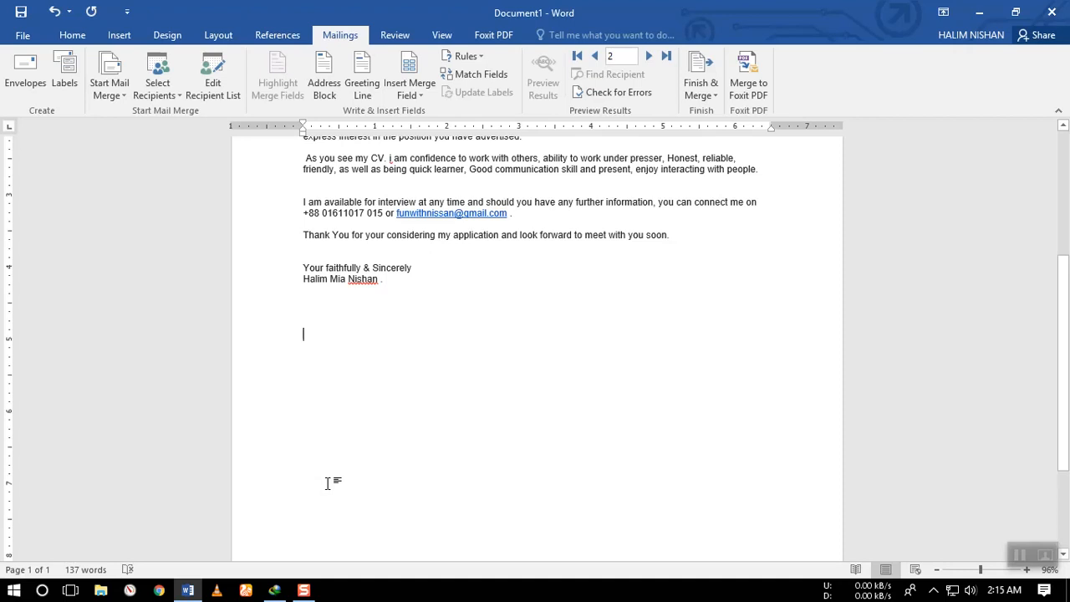
text(T)
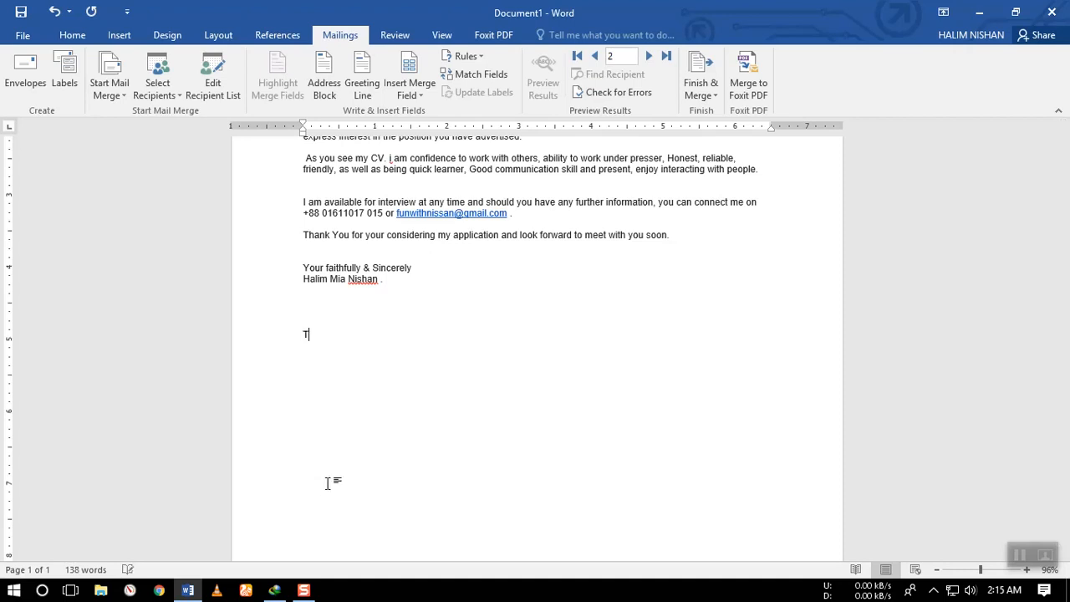
text(o,)
key(Return)
text(Name:)
key(Return)
text(C/O :)
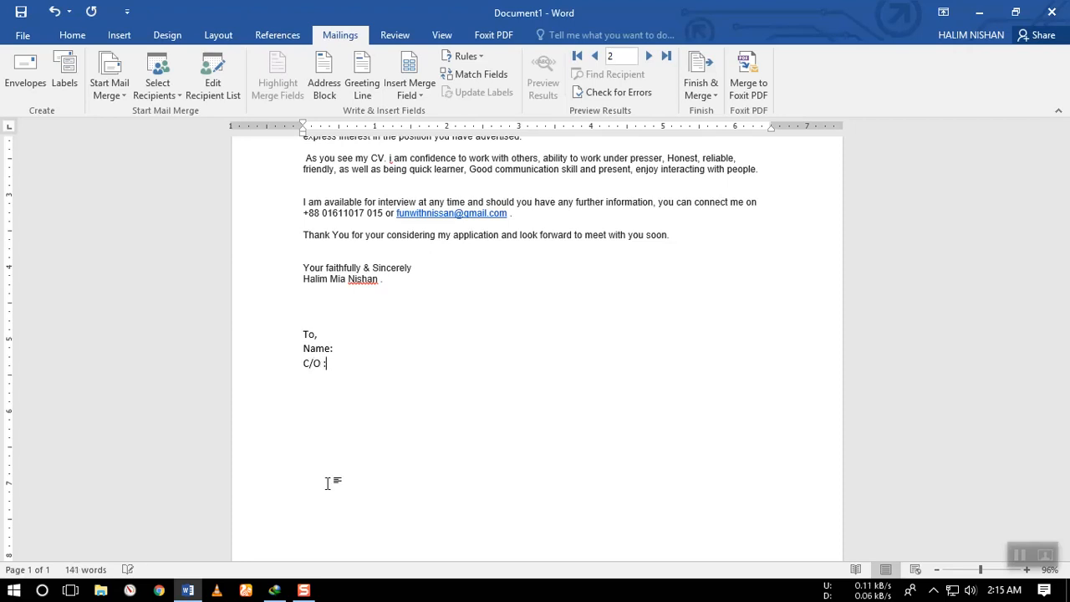
Add the lines "Vill:" and "P.O:" beneath the "C/O :" line of the address block.
key(Return)
text(Vill:)
key(Return)
text(P.o")
key(BackSpace)
key(BackSpace)
text(O:)
Complete the address block with the lines "Dist:", "Country :" and "Pin:".
key(Return)
text(Dist:)
key(Return)
text(Coun)
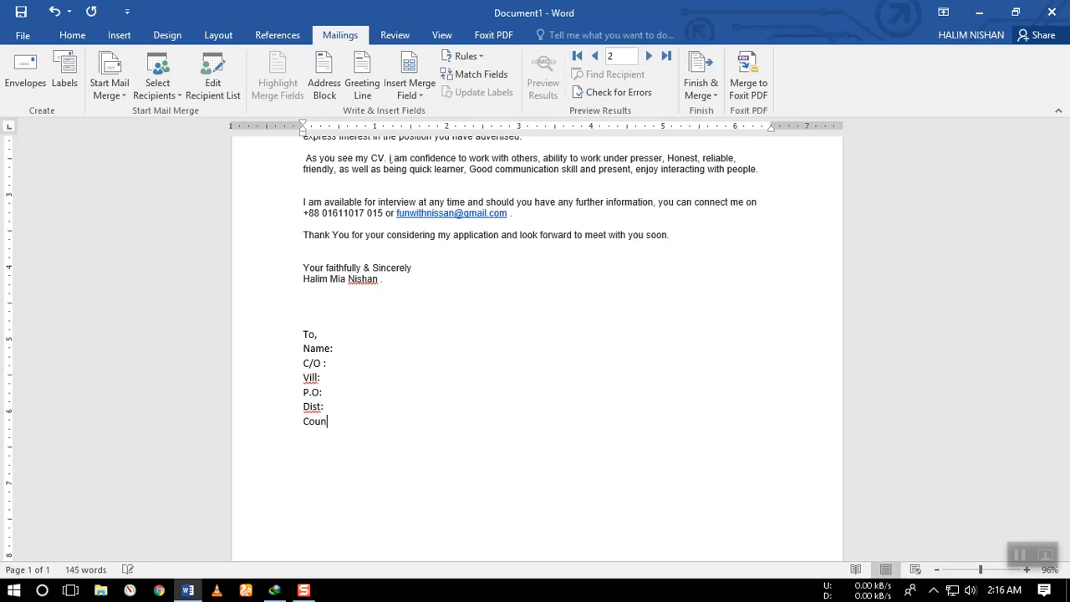
text(try :)
key(Return)
text(Pin:)
Enlarge the whole address block from "To," to "Pin:" to 18 pt and make it bold.
drag(322, 437, 307, 345)
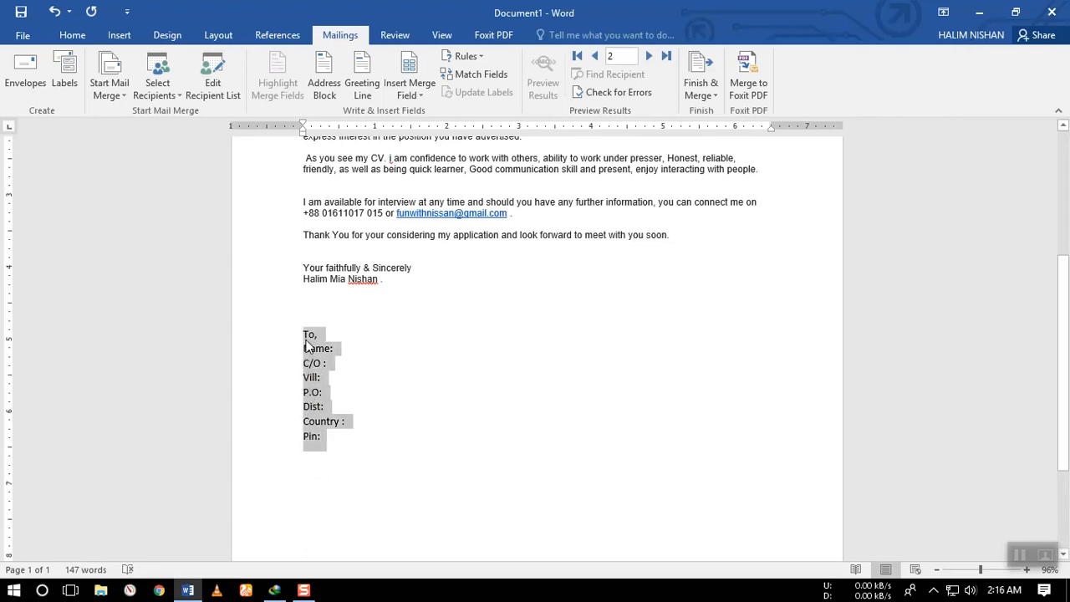
click(72, 35)
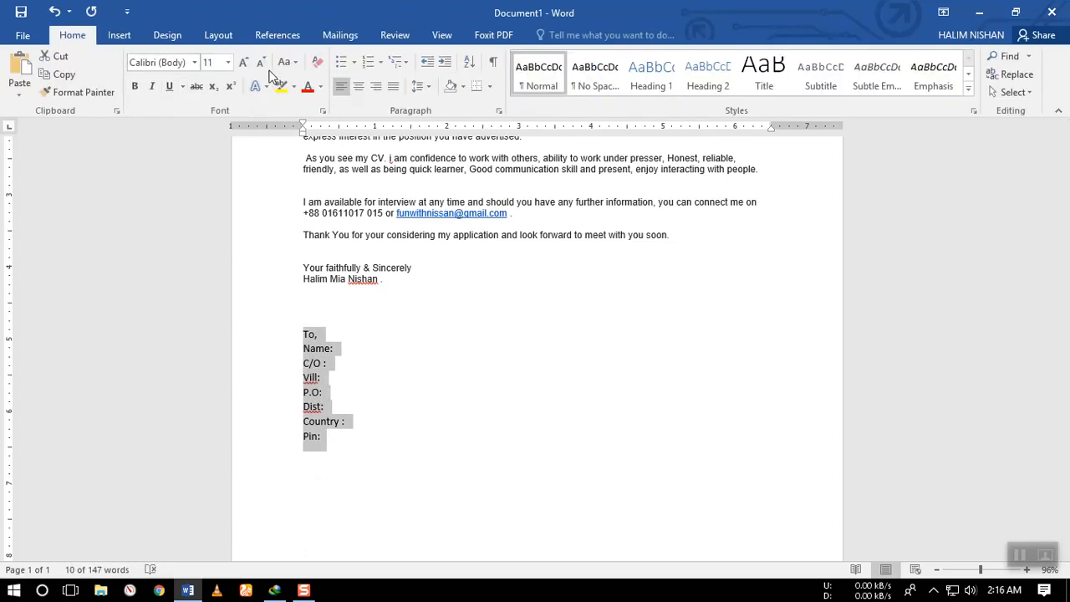
click(244, 62)
click(244, 62)
click(243, 63)
click(244, 62)
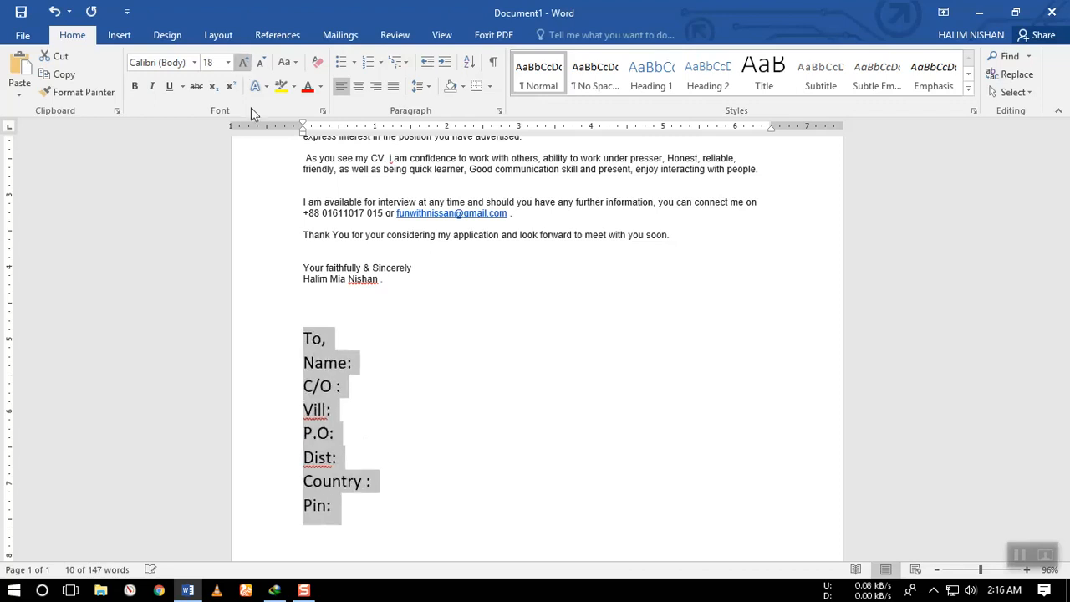
click(135, 86)
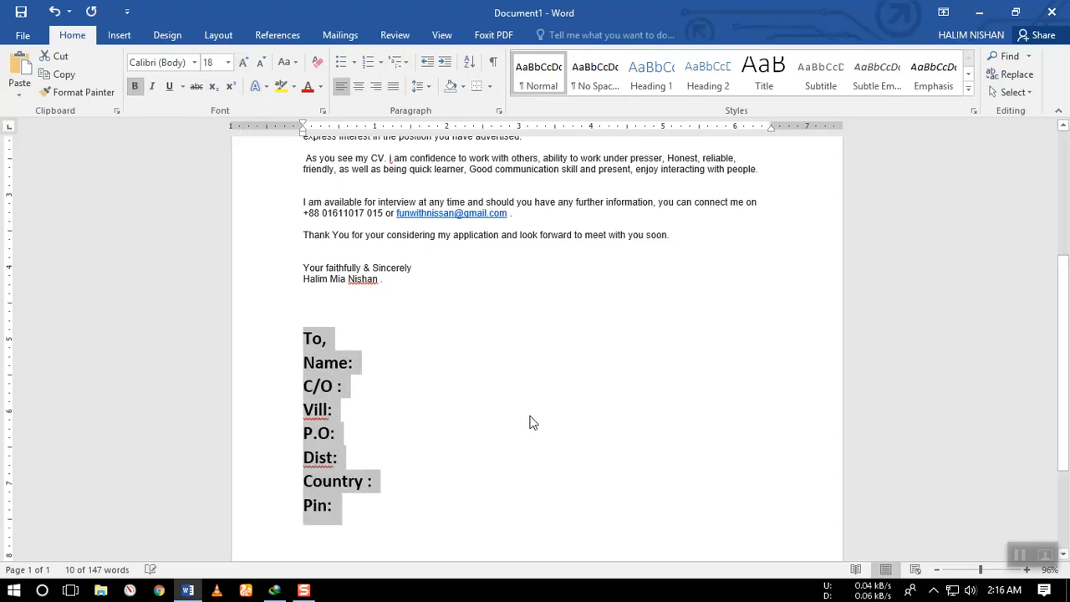
Place the cursor after "Name:" and start a mail merge of the Letters type.
scroll(530, 421, down, 2)
click(367, 298)
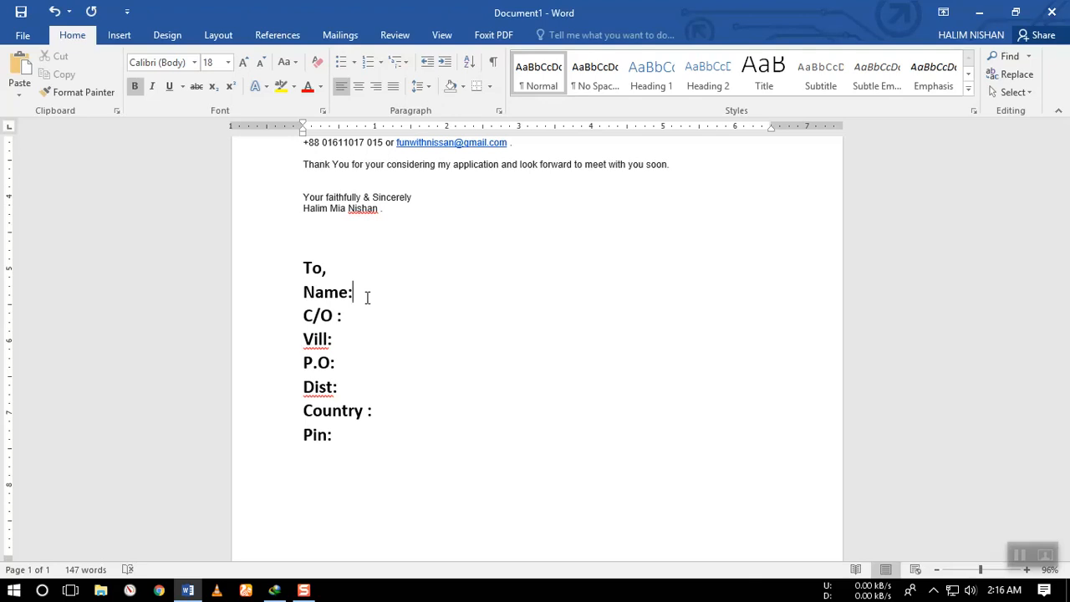
click(340, 34)
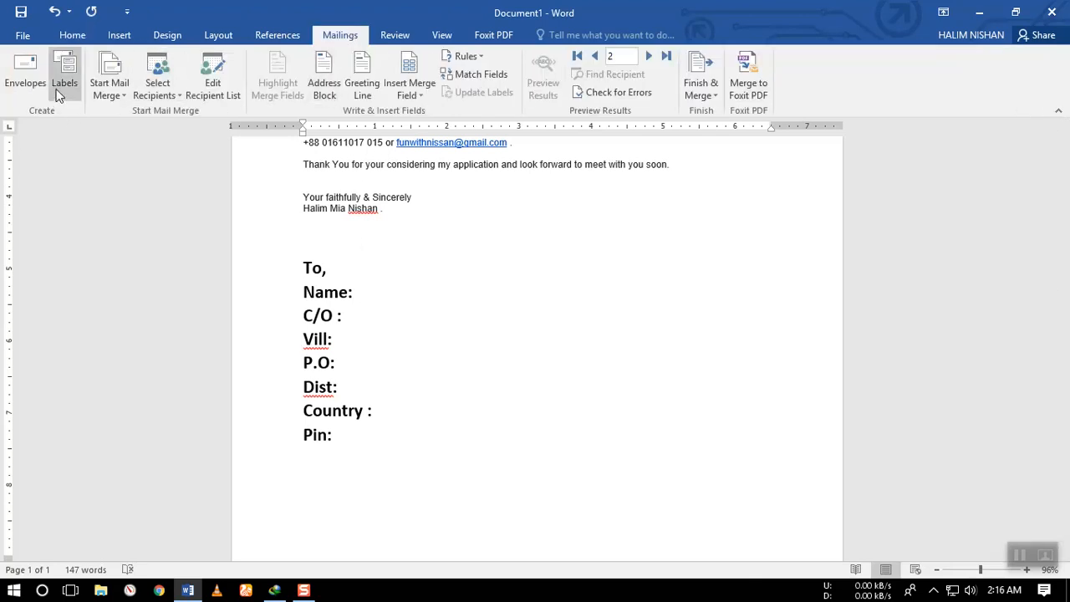
click(113, 97)
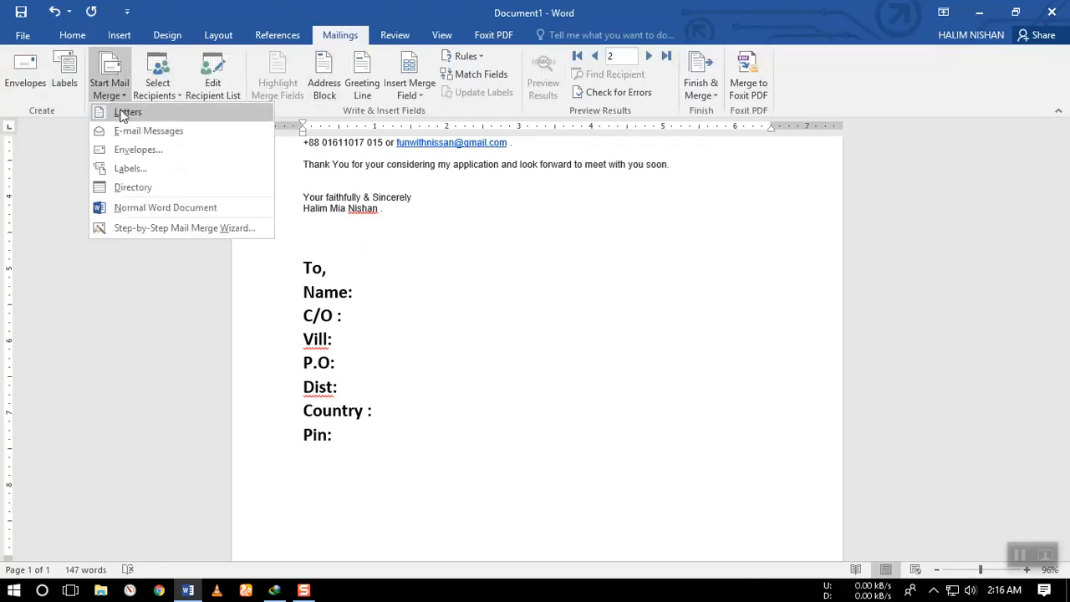
click(122, 112)
scroll(415, 350, down, 4)
scroll(415, 350, down, 3)
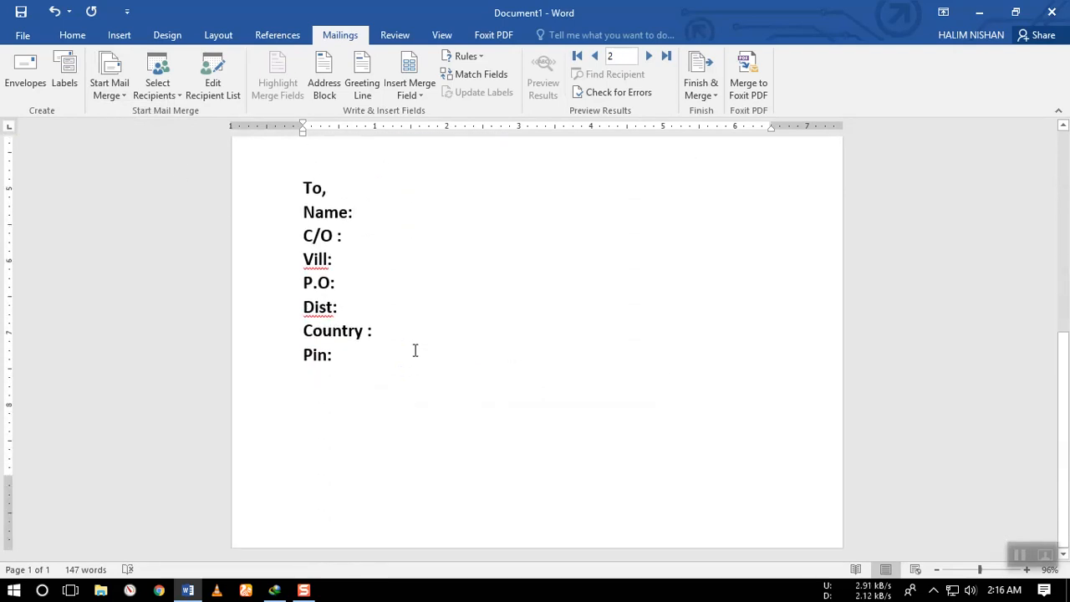
click(161, 93)
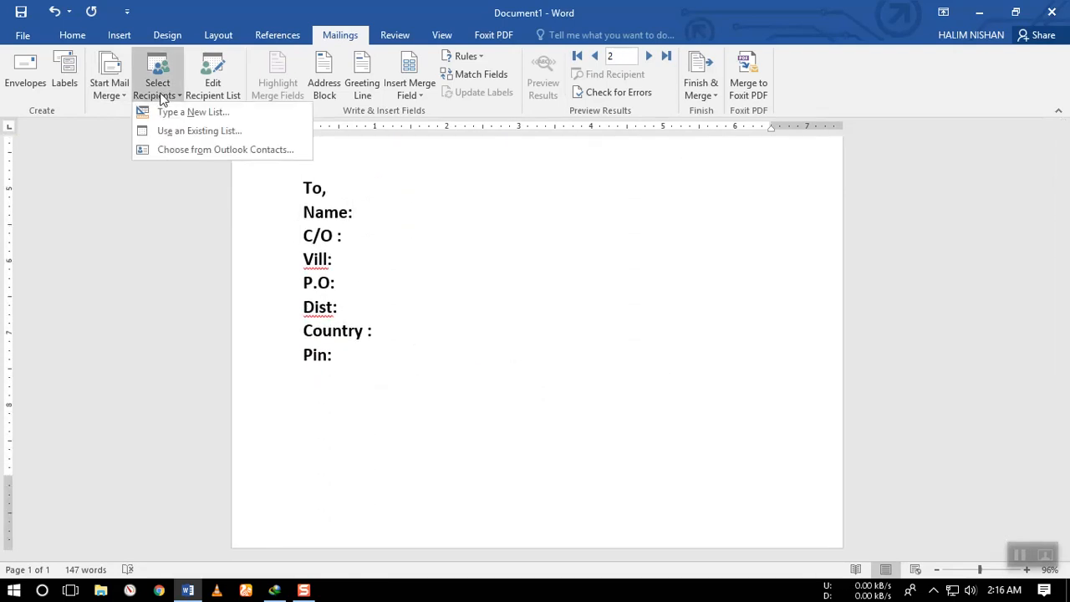
click(183, 132)
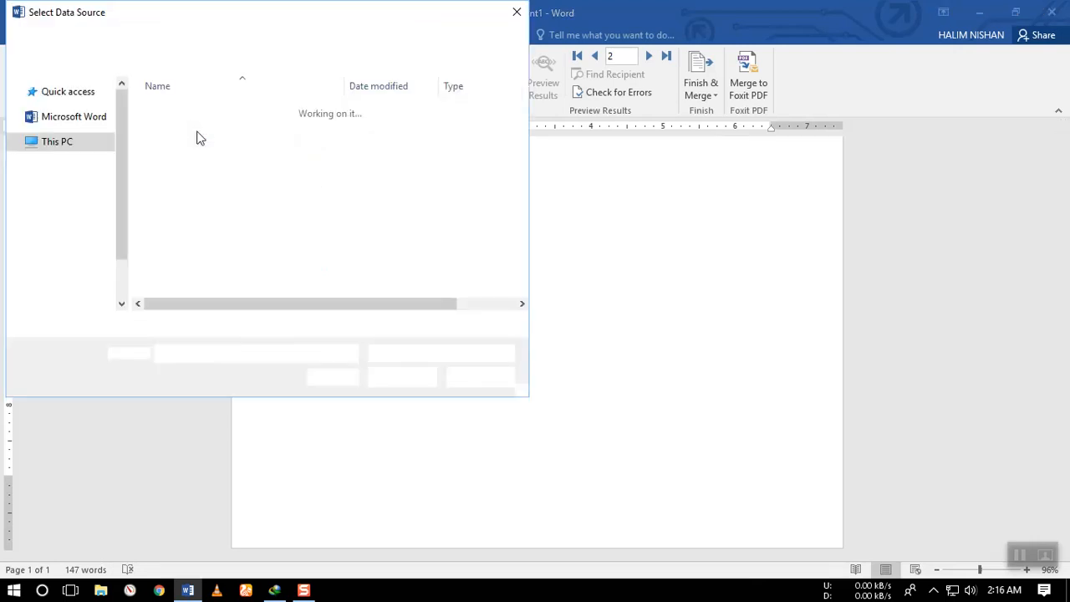
click(476, 380)
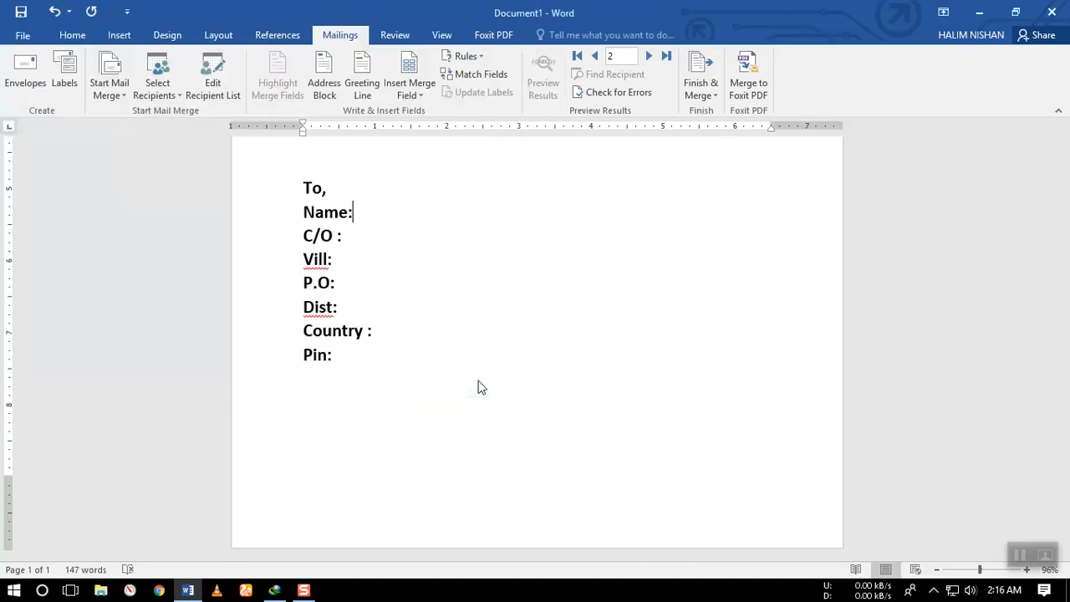
Create a new recipient list for the merge and open the customization of its columns.
click(155, 96)
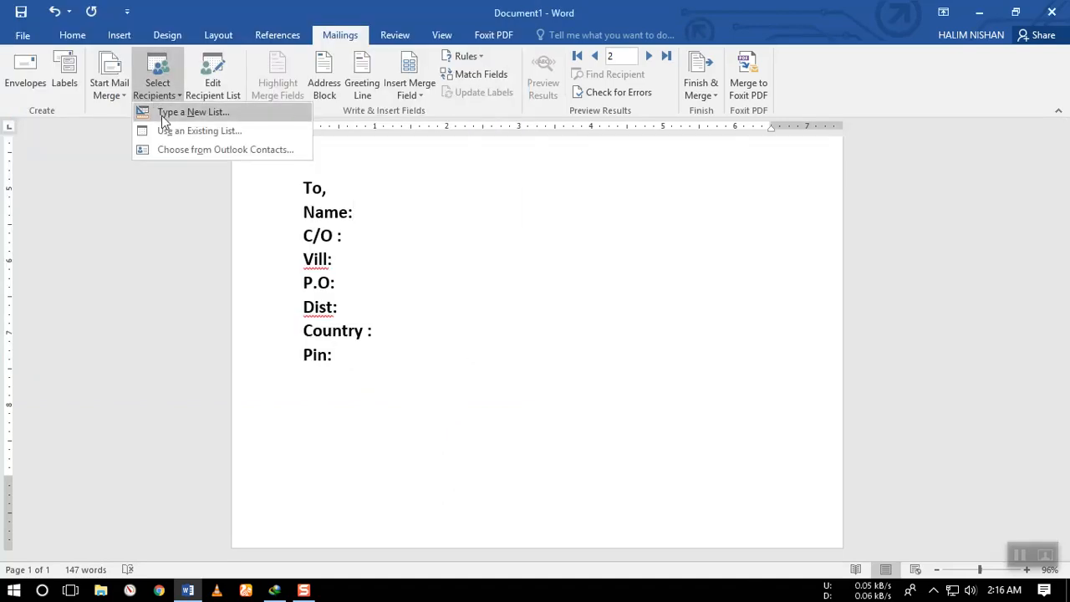
click(162, 115)
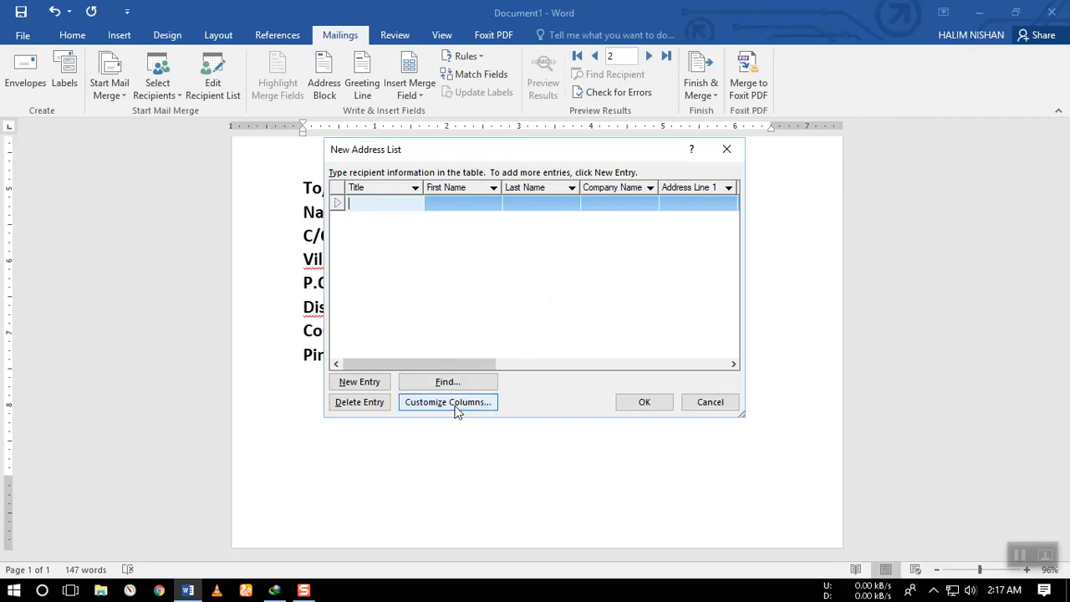
drag(423, 155, 575, 151)
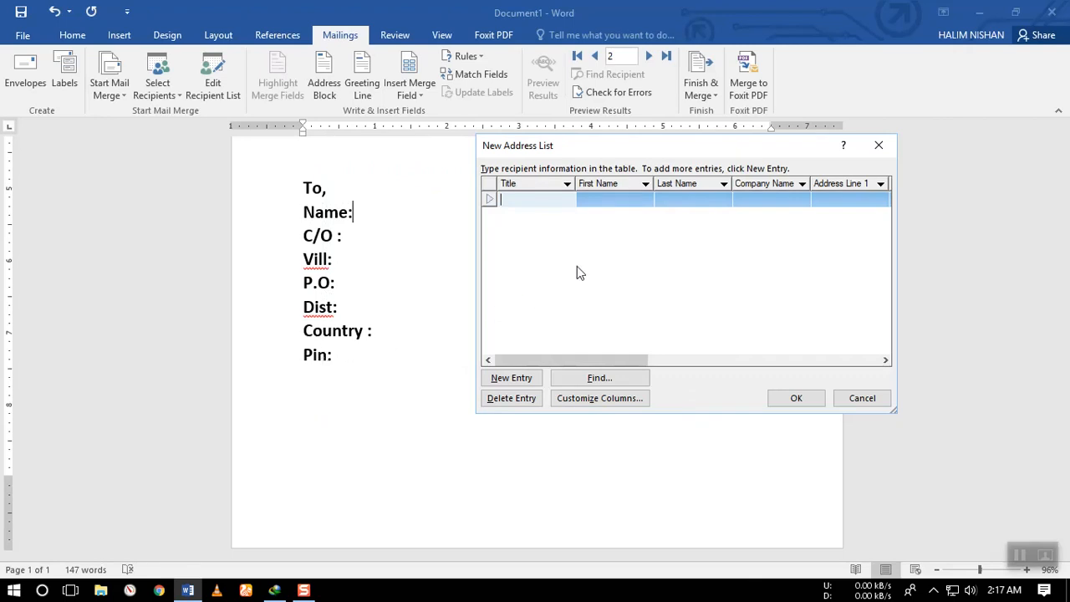
click(576, 398)
drag(494, 167, 592, 167)
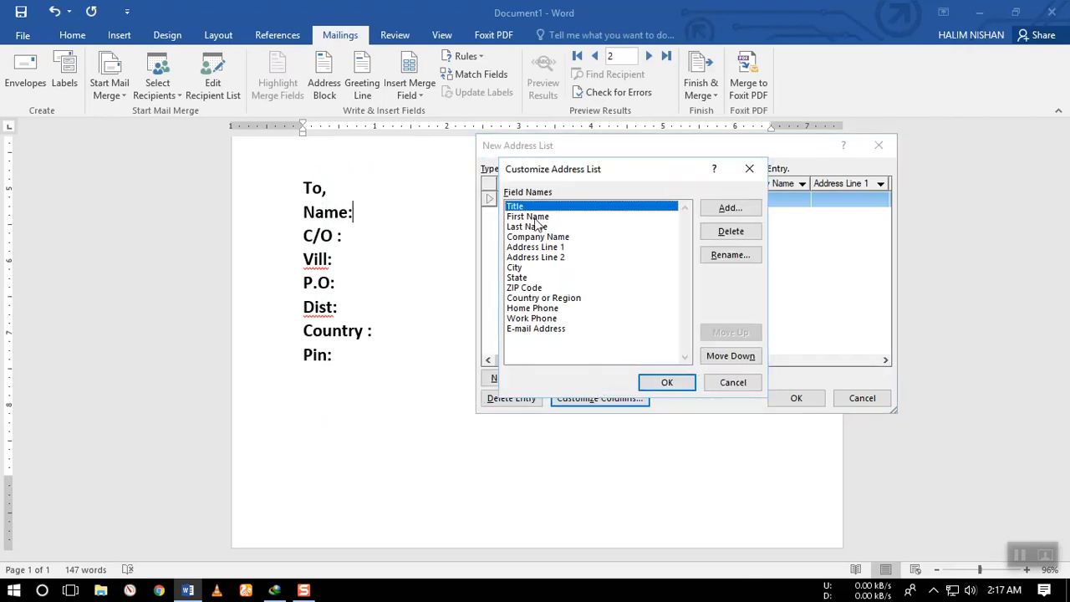
Delete all the default fields from the address list, from Title through E-mail Address, confirming each deletion.
click(732, 234)
click(509, 343)
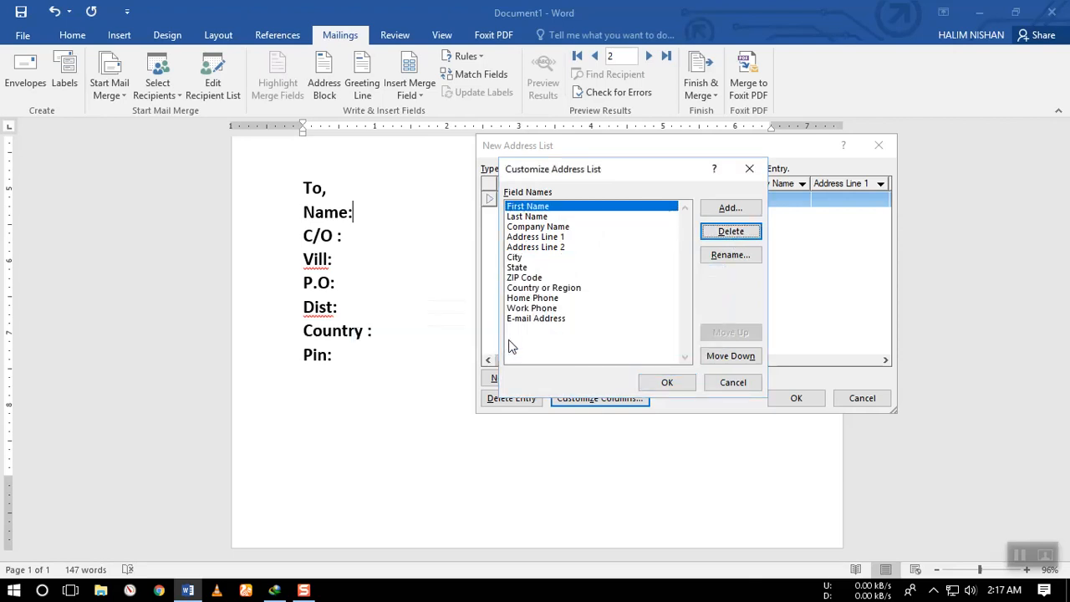
click(717, 242)
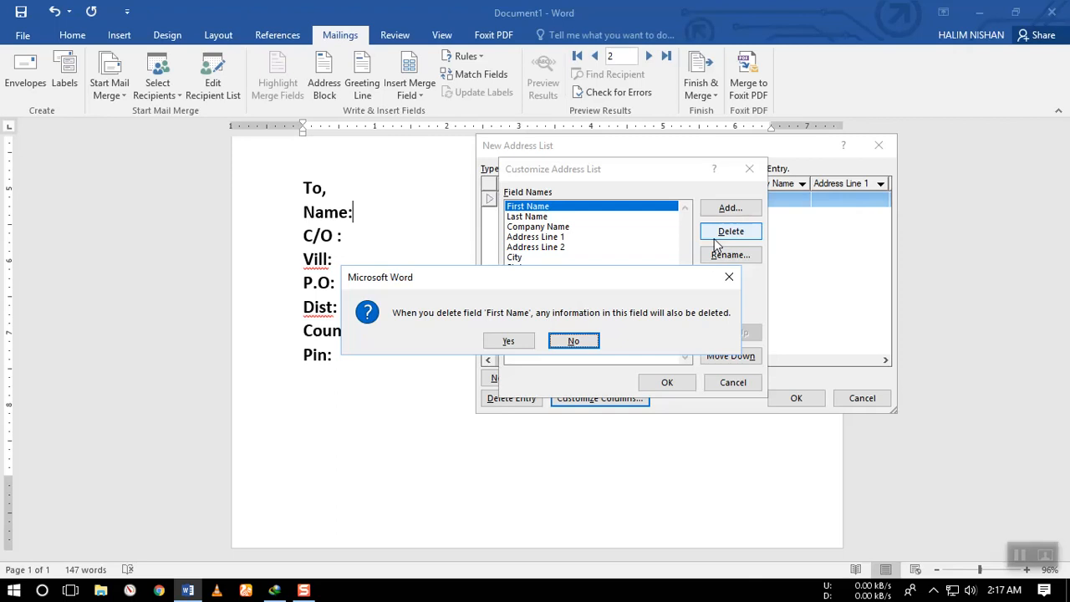
key(y)
click(716, 242)
key(y)
click(716, 241)
key(y)
click(717, 241)
key(y)
click(717, 242)
key(y)
click(717, 241)
key(y)
click(716, 241)
key(y)
click(717, 241)
key(y)
click(716, 242)
key(y)
click(716, 241)
key(y)
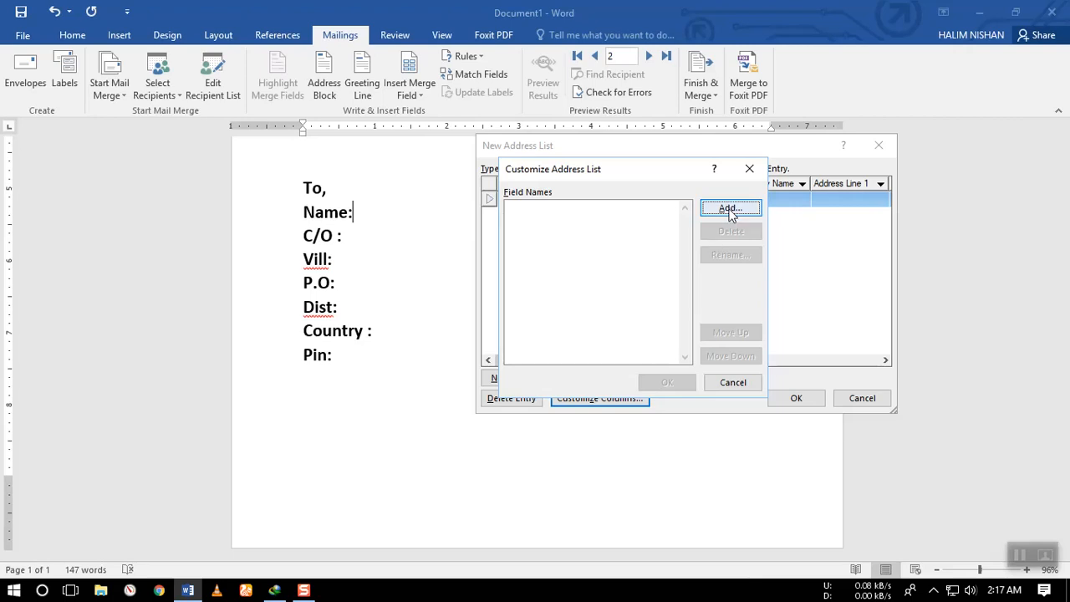
Add two custom fields named "Name" and "co\" to the address list.
click(729, 209)
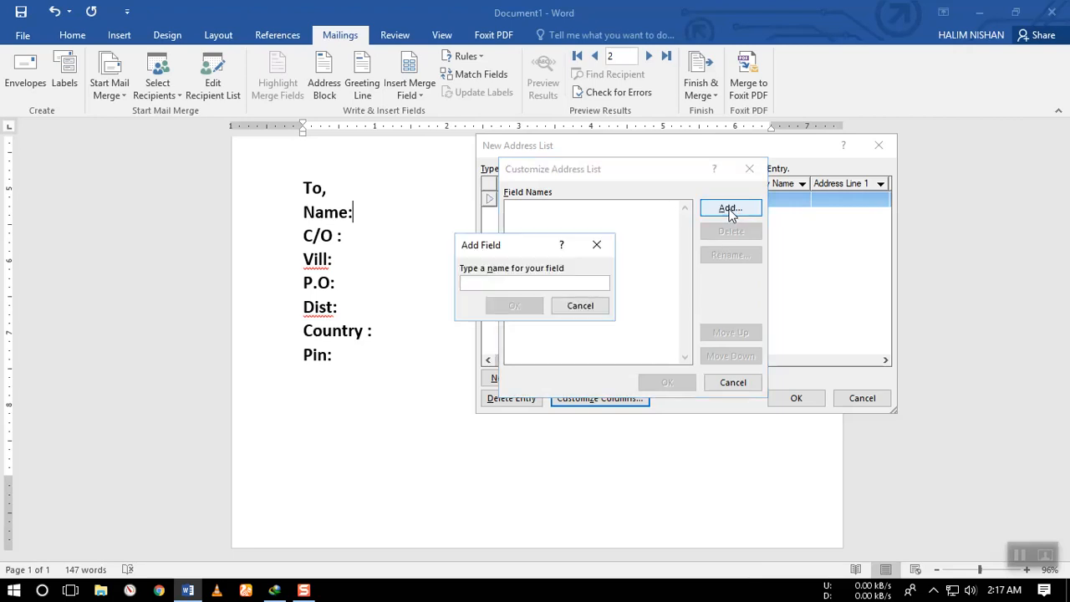
text(Name)
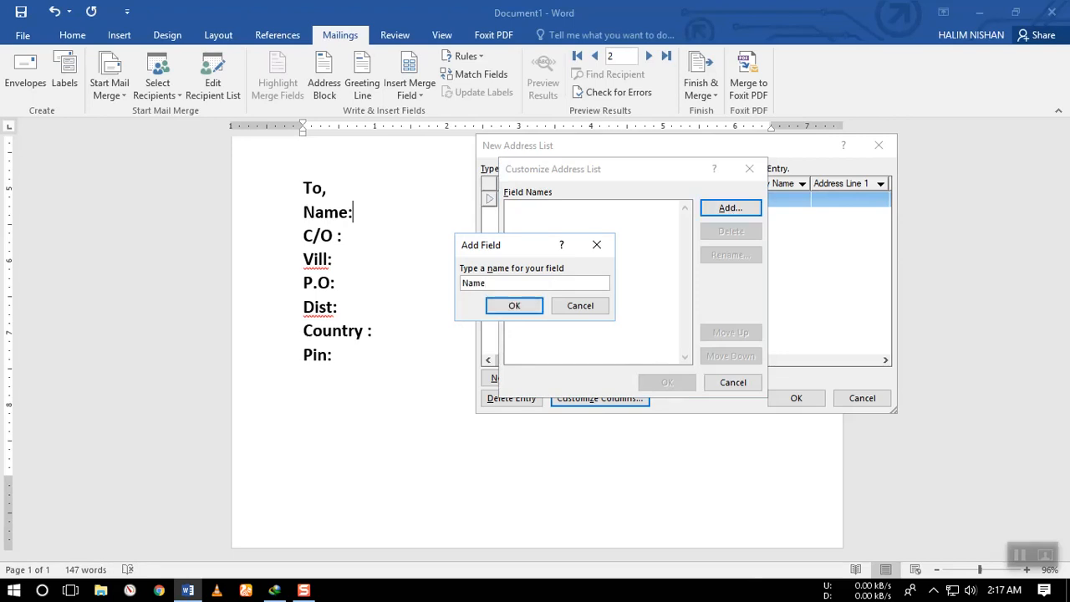
key(Return)
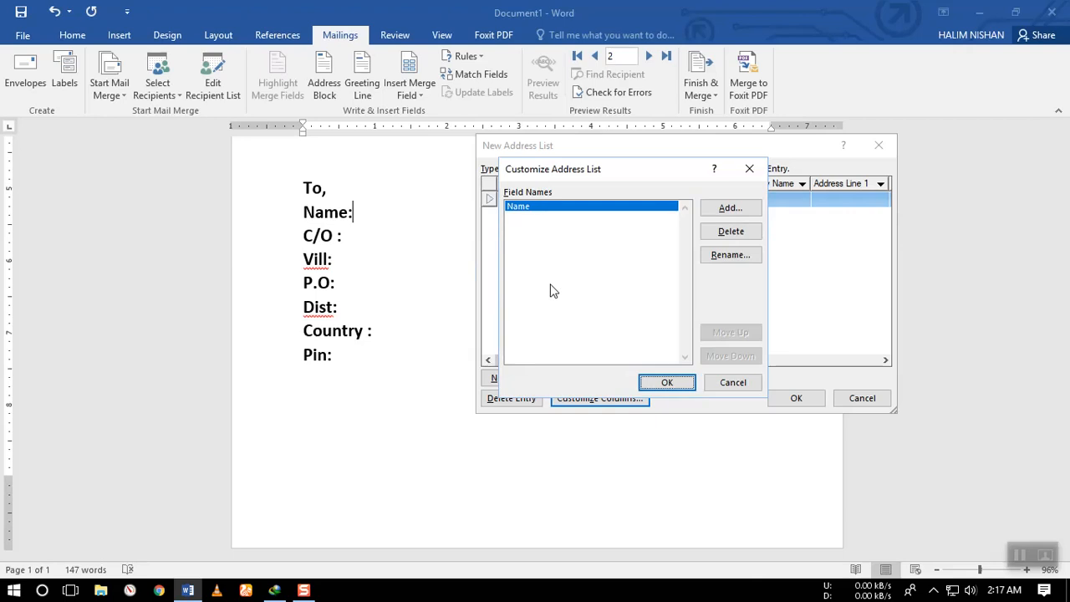
key(alt+a)
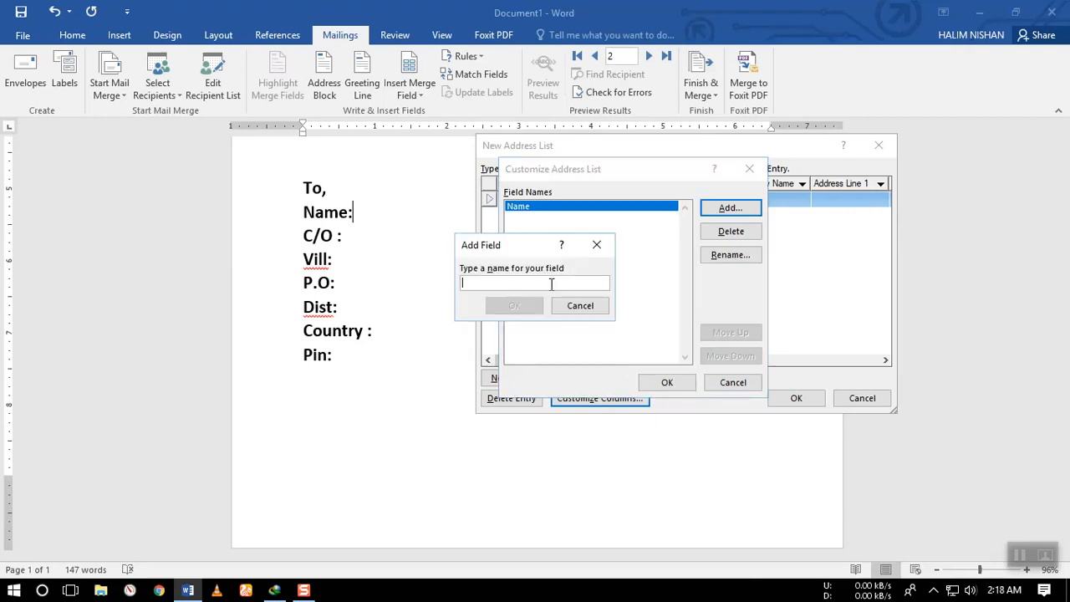
text(co\)
key(Return)
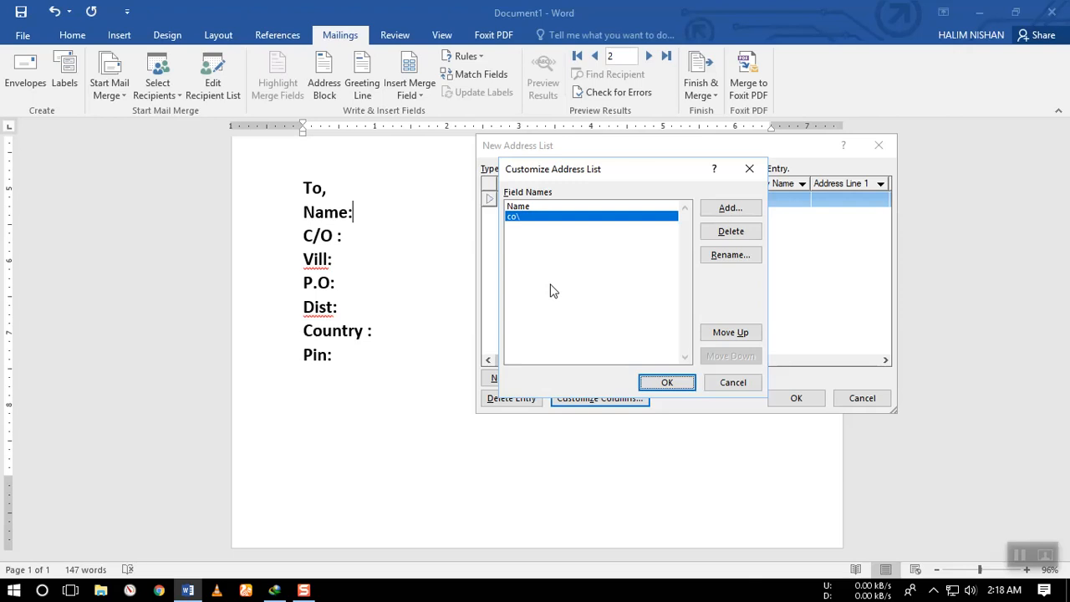
Add three custom fields named "vill", "po" and "dist" to the address list.
key(alt+a)
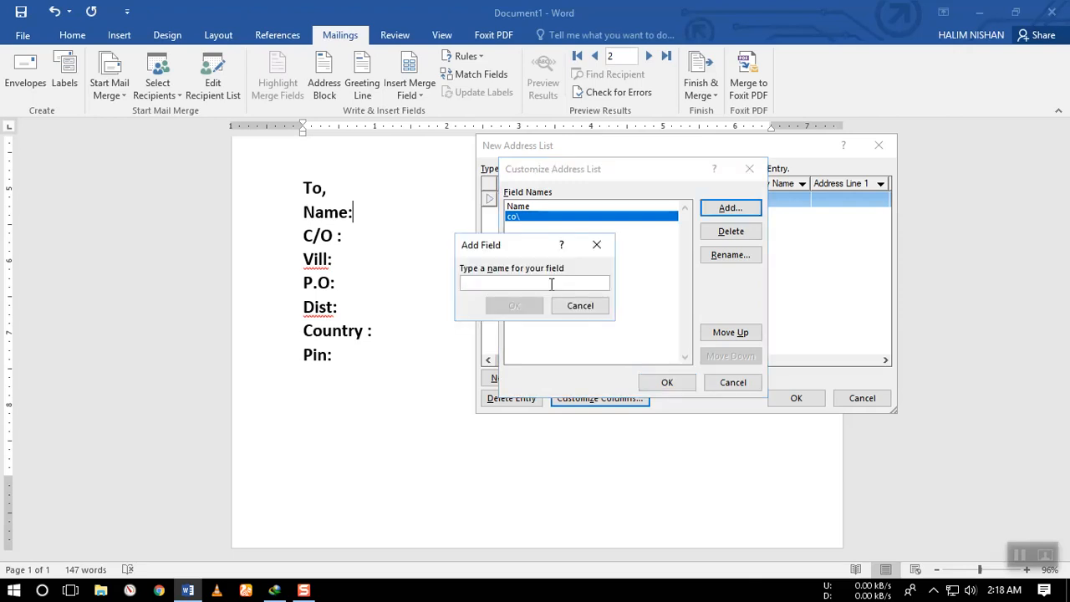
text(vi)
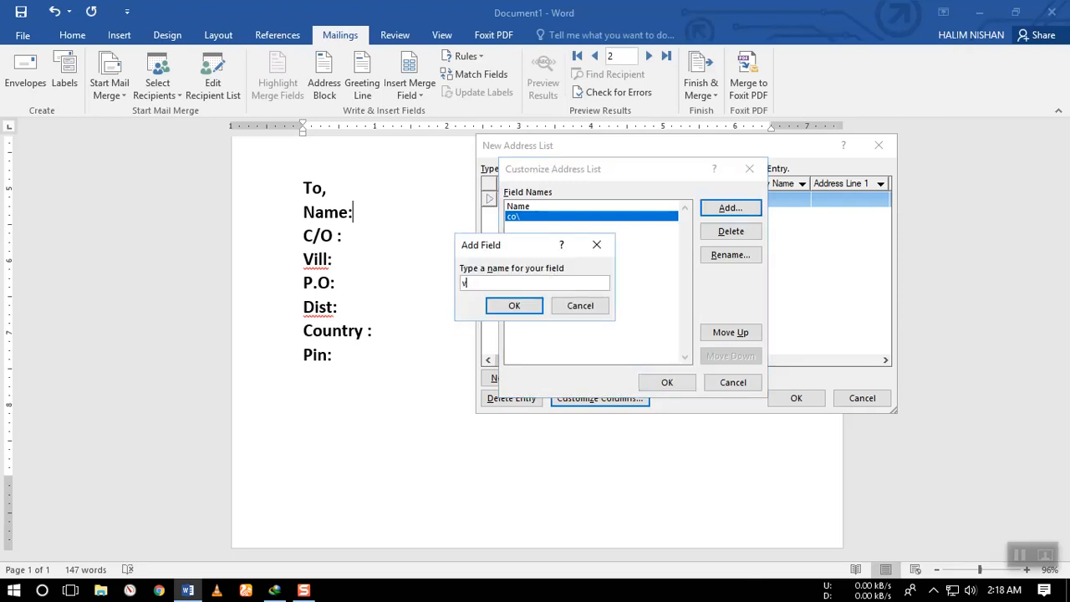
text(ll)
key(Return)
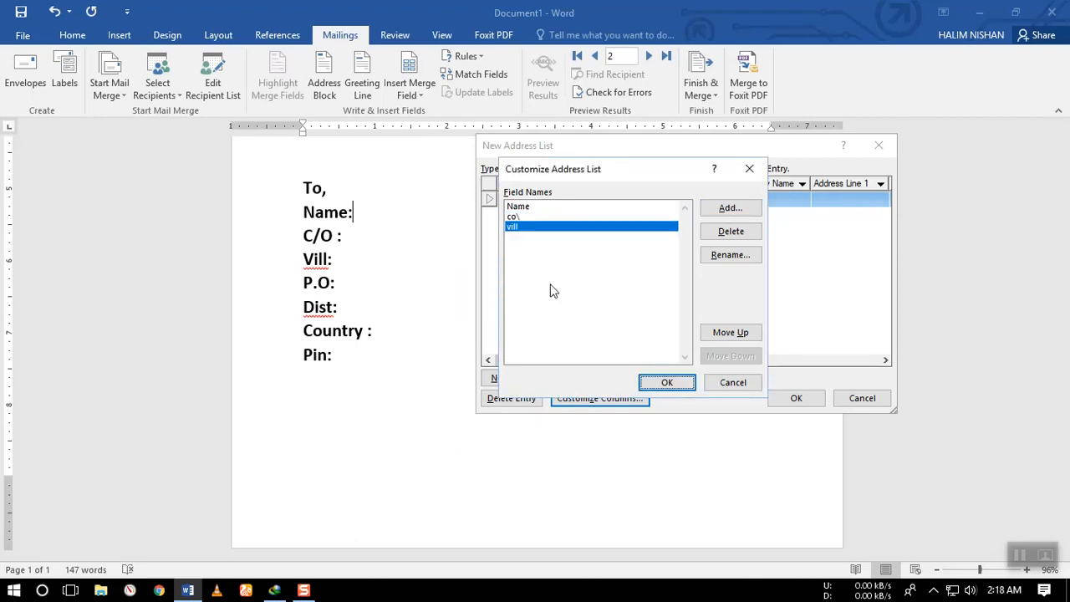
key(alt+a)
text(po)
key(Return)
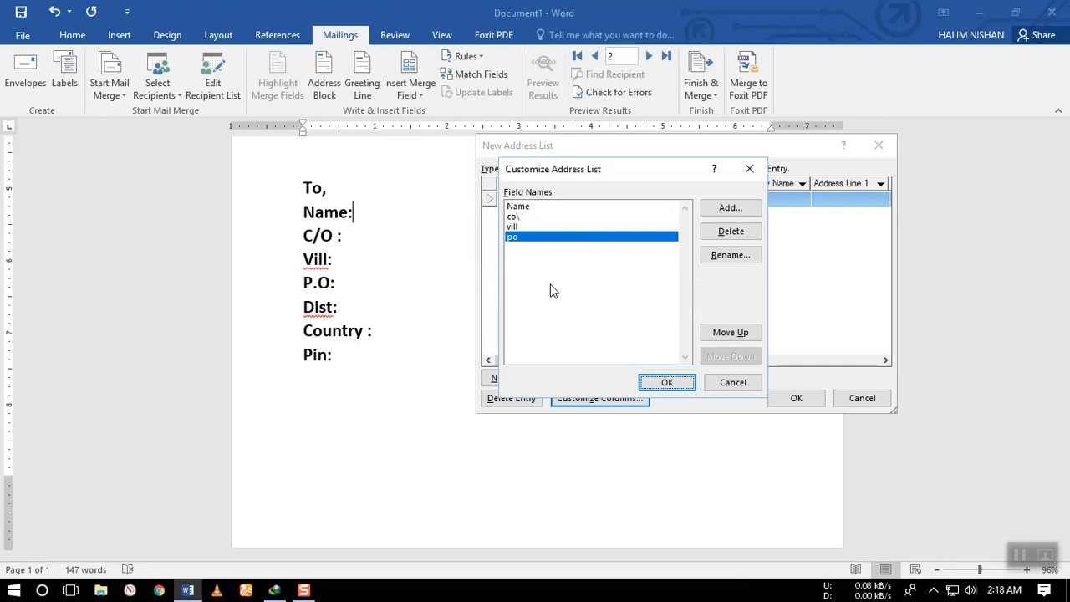
key(alt+a)
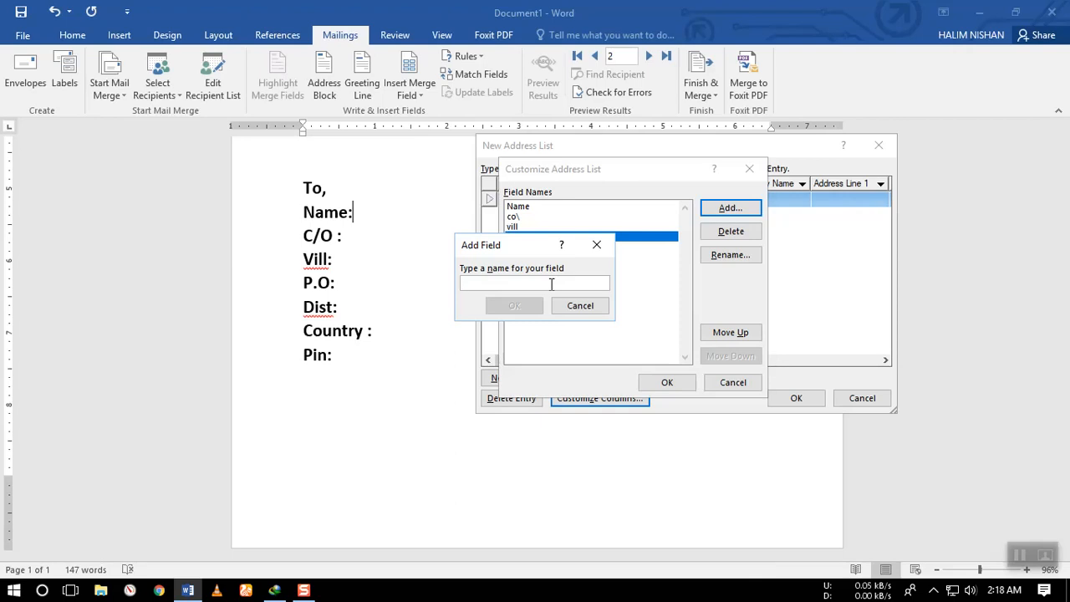
text(dist)
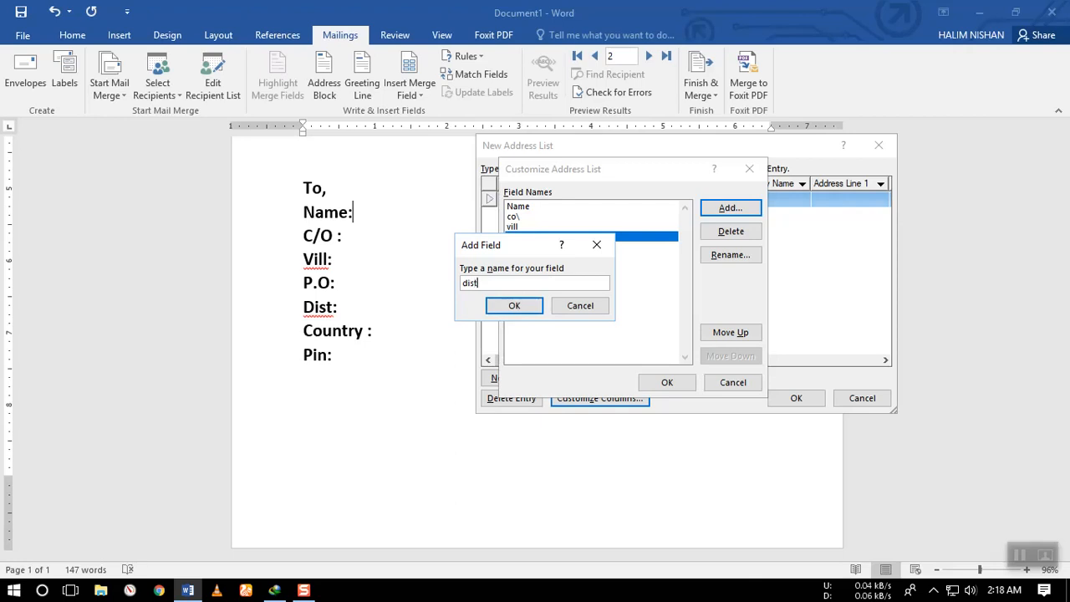
key(Return)
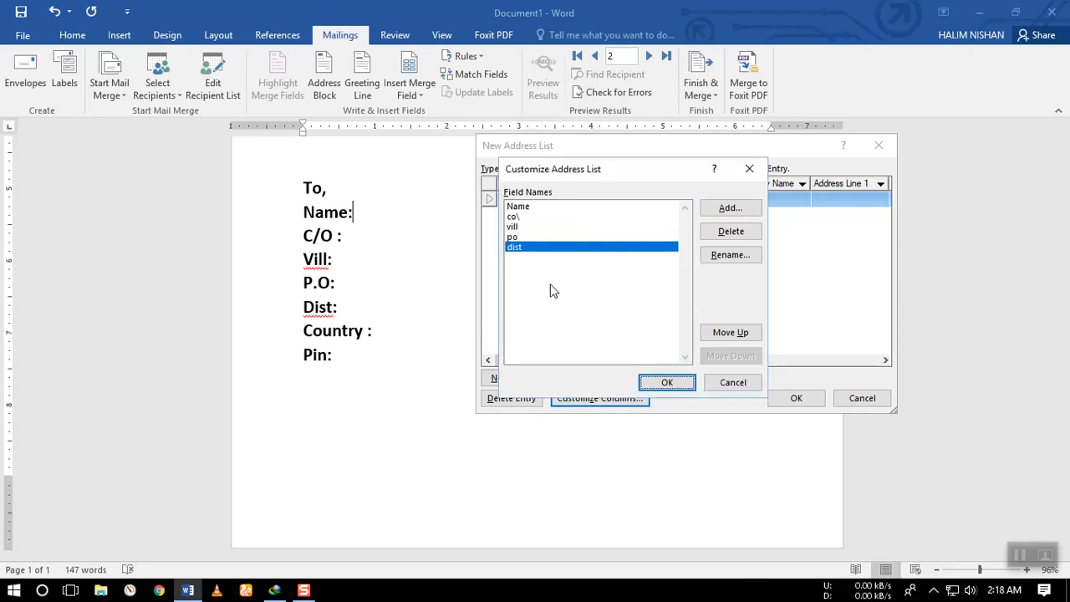
Add custom fields named "country" and "pin" to the address list and apply the column customization.
key(alt+a)
text(d)
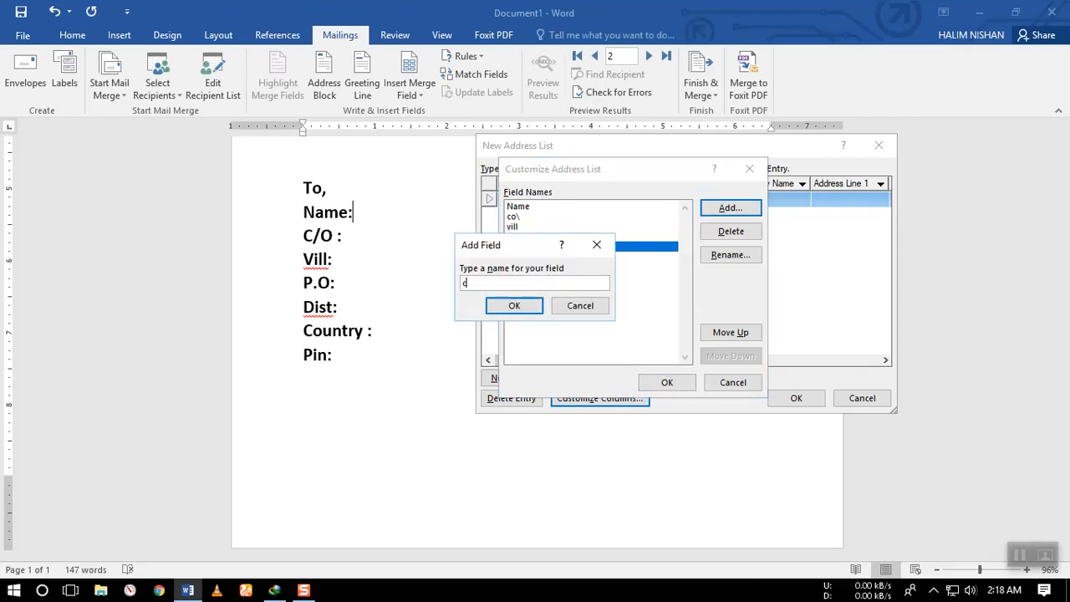
text(ountry)
key(Return)
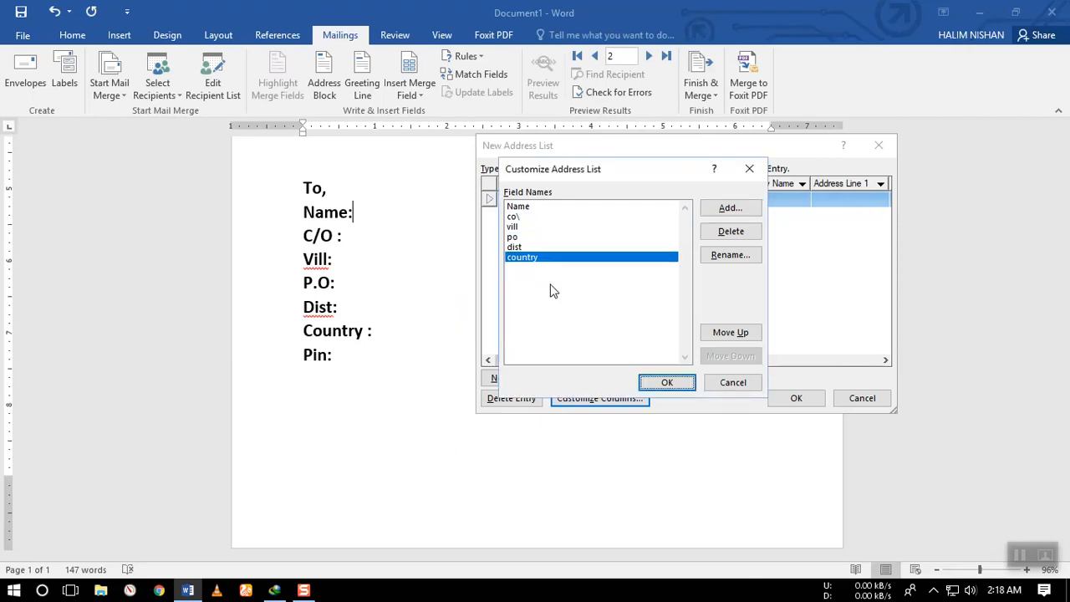
key(alt+a)
text(pin)
key(Return)
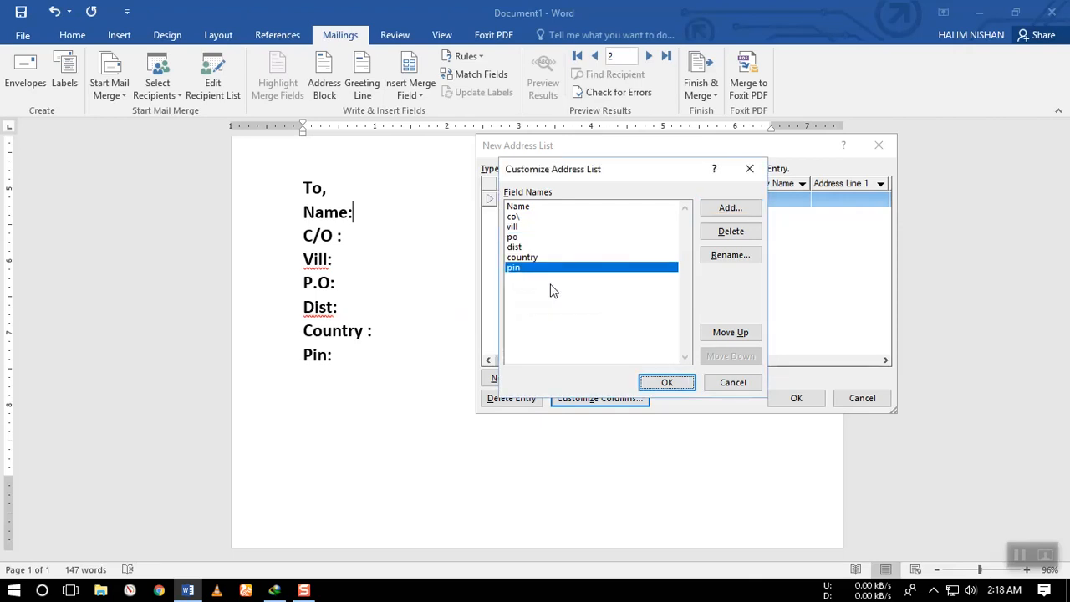
click(674, 382)
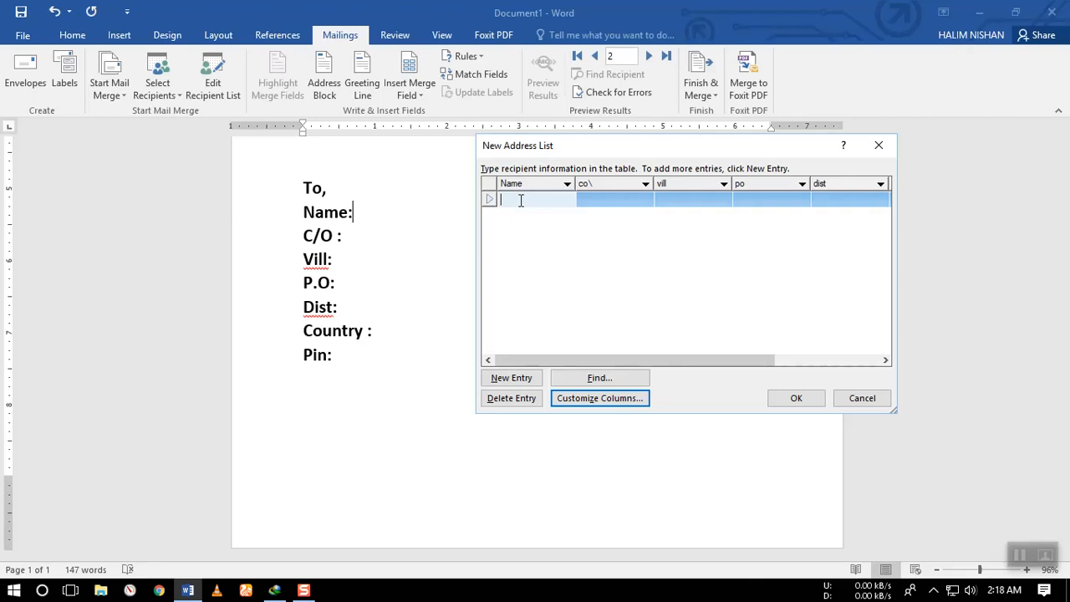
Enter the first recipient's name and care-of name in the address list.
text(ALvi)
key(BackSpace)
key(BackSpace)
key(BackSpace)
key(BackSpace)
text(Alve)
click(520, 203)
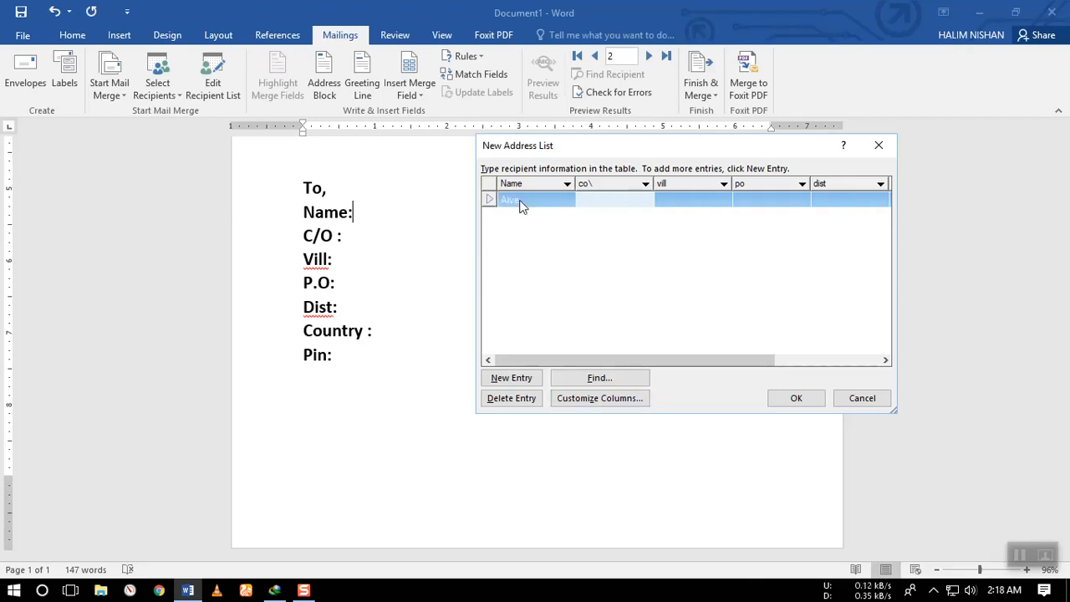
text(Faysal)
key(Tab)
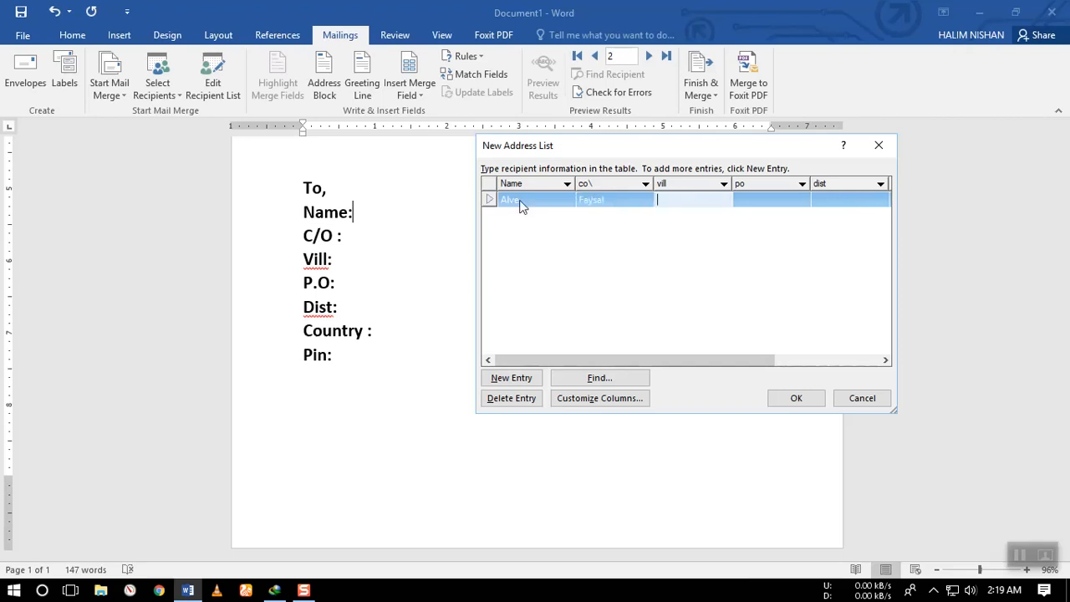
Fill in the village, post office and district for the first recipient.
text(Nabiganj)
key(Tab)
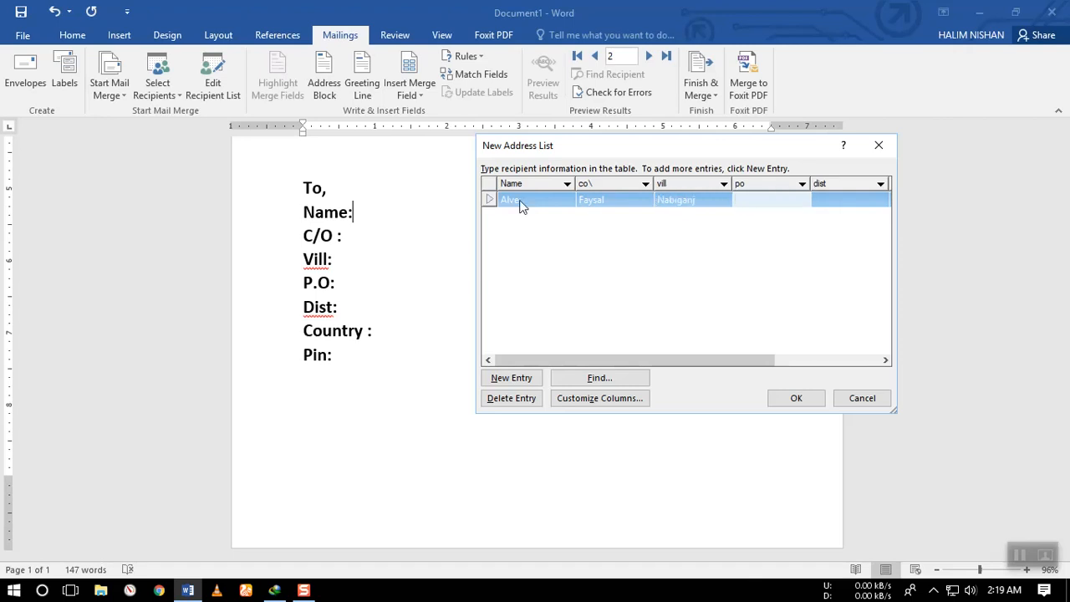
text(Bandar)
key(Tab)
text(Narayanganj)
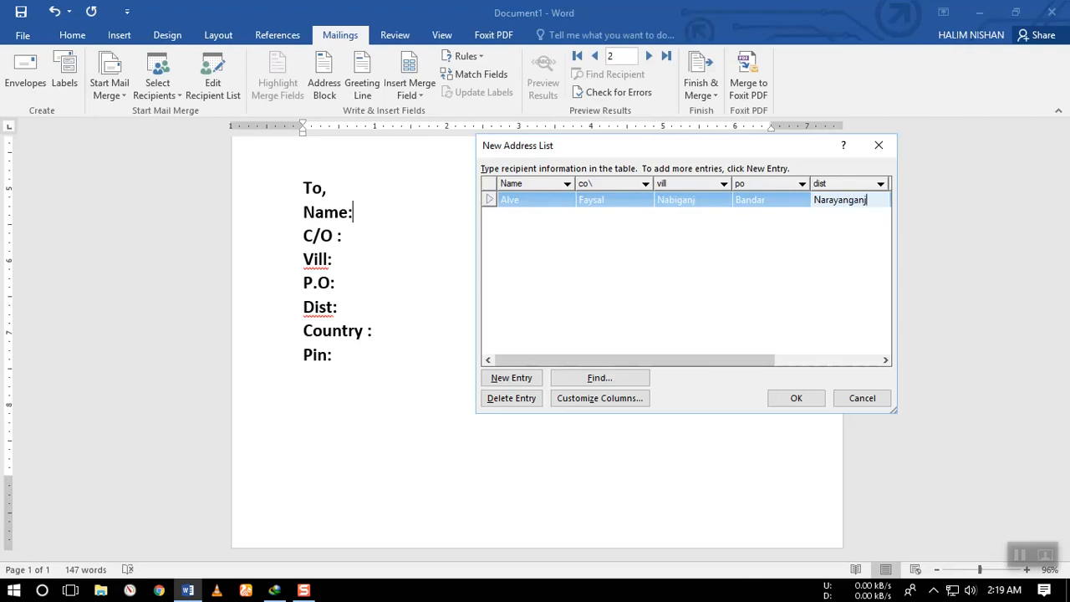
Set the first recipient's country to Bangladesh, enter the postal pin code, and start a second entry.
key(Tab)
text(Bangladesh)
key(Tab)
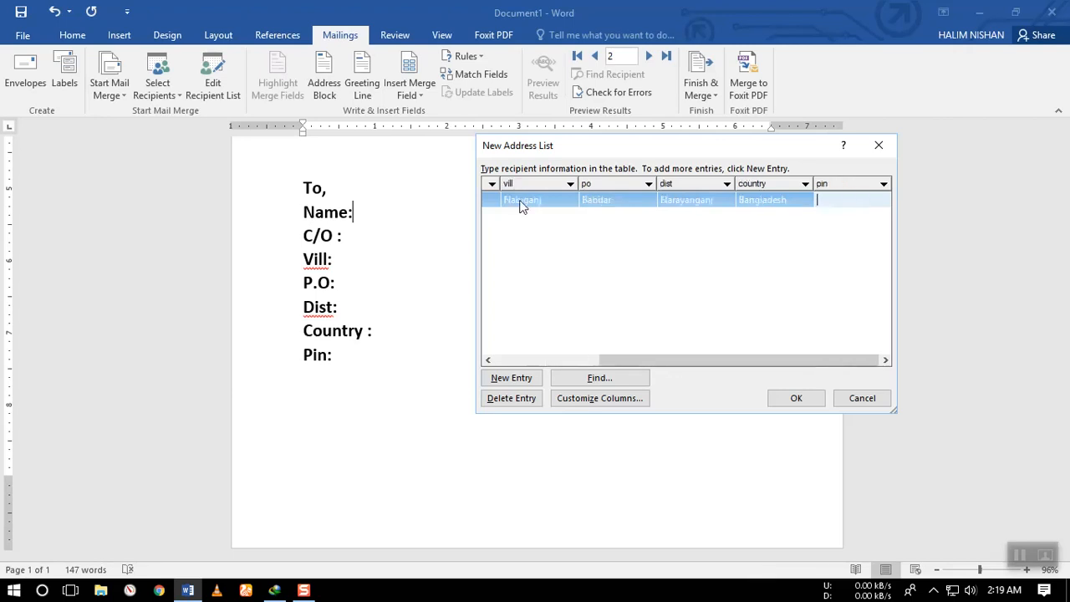
text(1146161)
key(Tab)
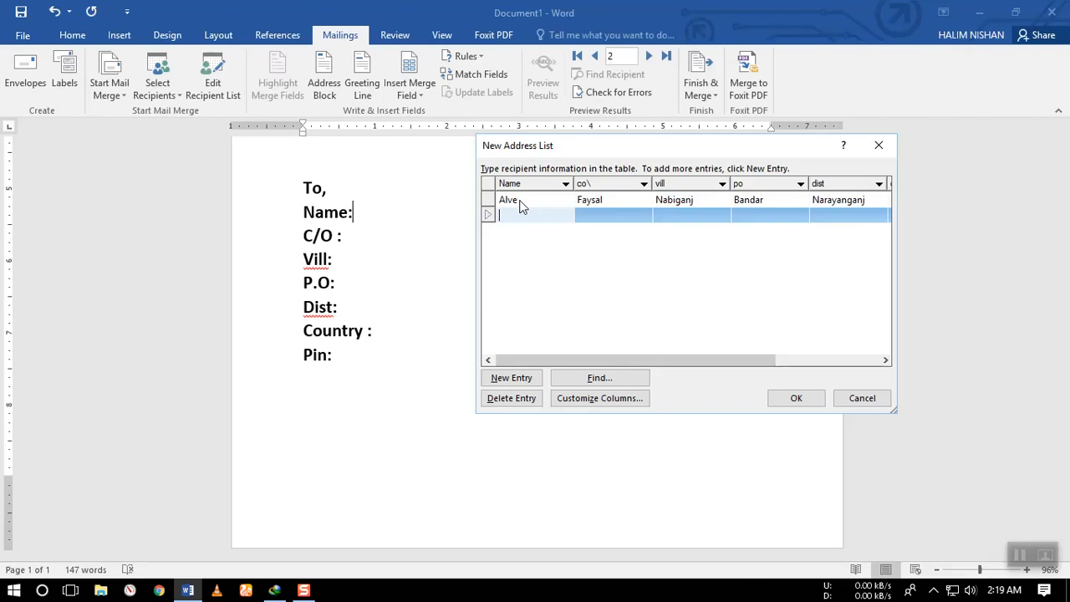
Enter the second recipient's name and capitalized care-of name in the new row.
text(Rashed)
key(Tab)
text(imaa)
key(BackSpace)
key(BackSpace)
key(BackSpace)
key(BackSpace)
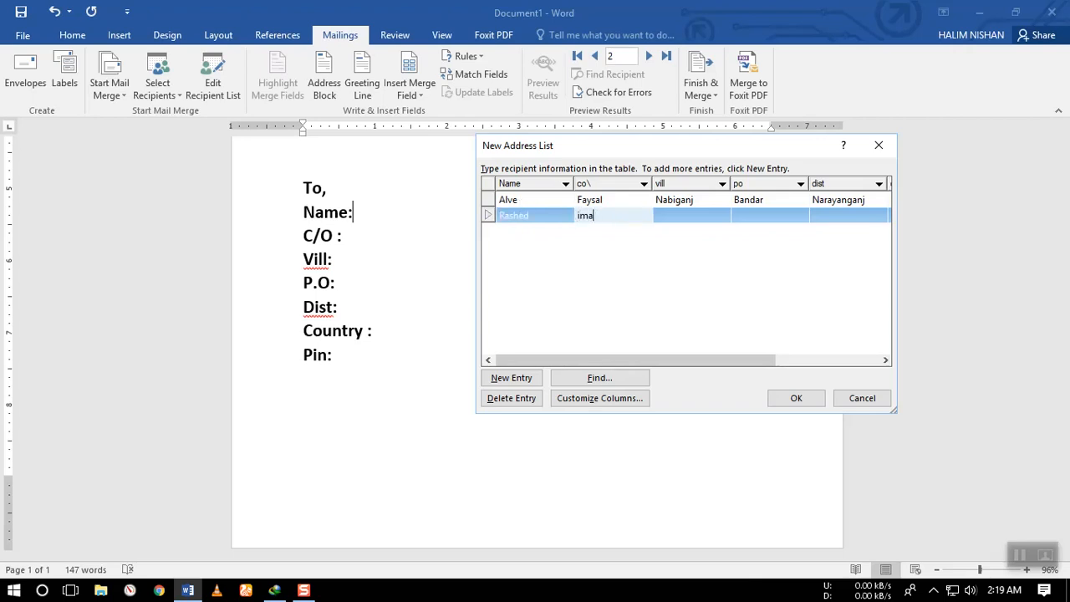
text(Imamul)
key(Tab)
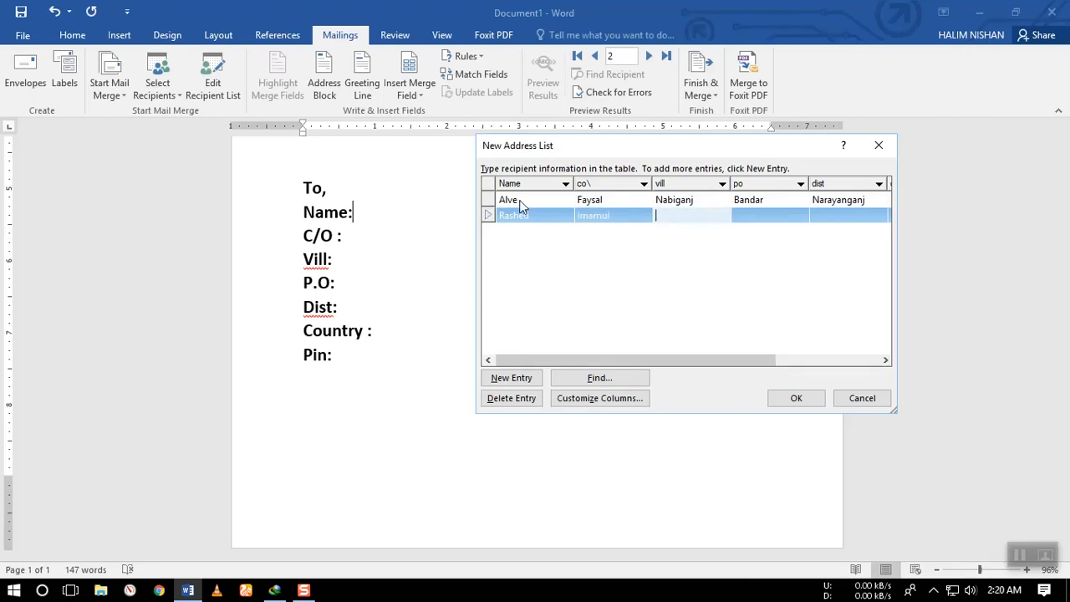
Fill in the village, post office and district for the second recipient.
text(Wairless Gate)
key(Tab)
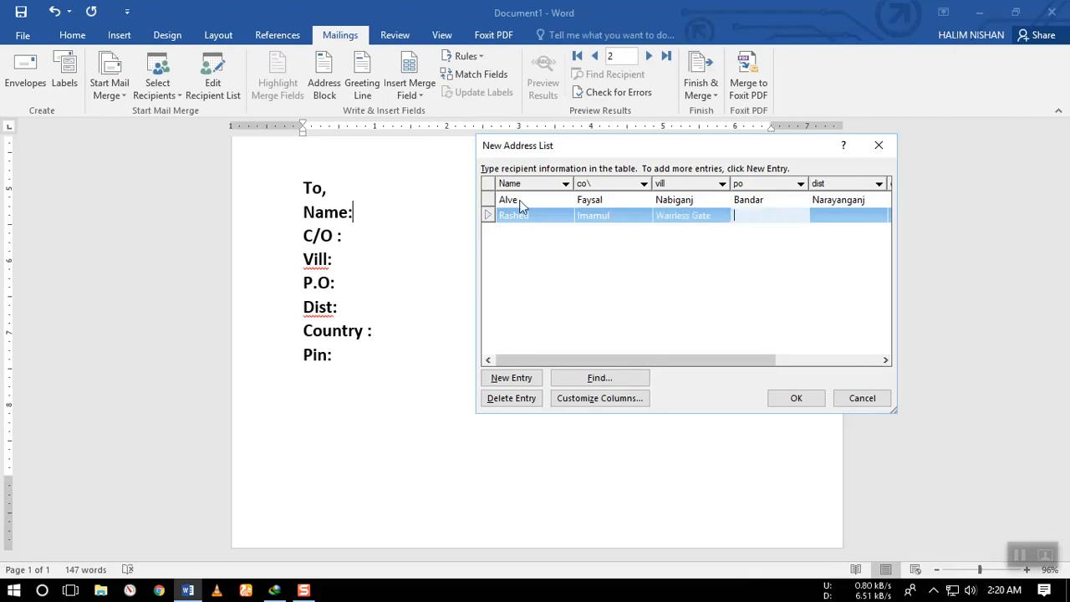
text(Uttara)
key(Tab)
text(Dhaka)
key(Tab)
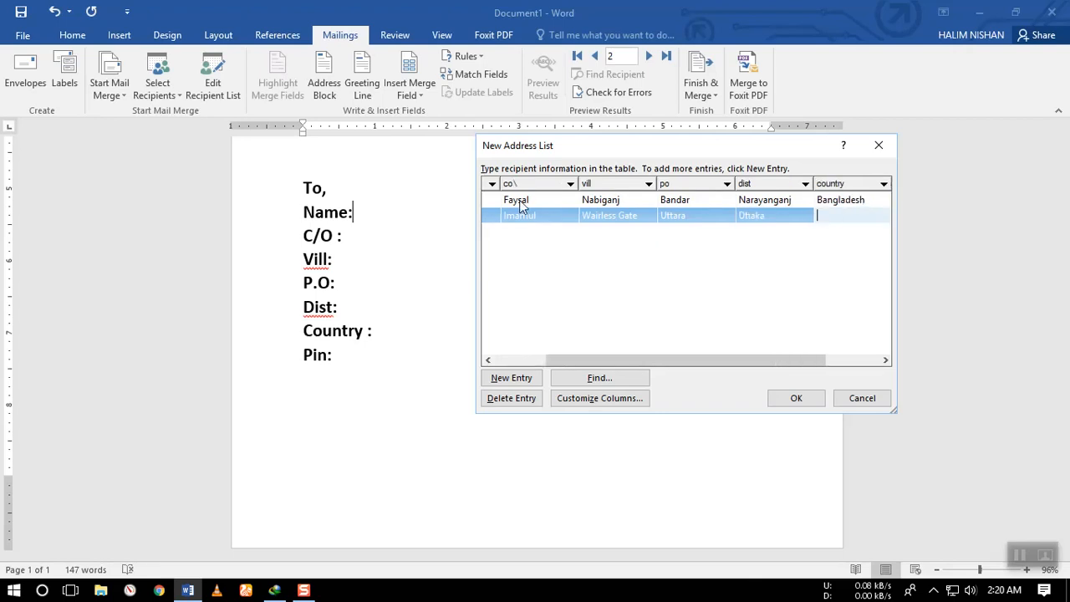
Set the second recipient's country to Bangladesh and enter the postal pin code.
text(Bangladesh)
key(Tab)
text(15151155)
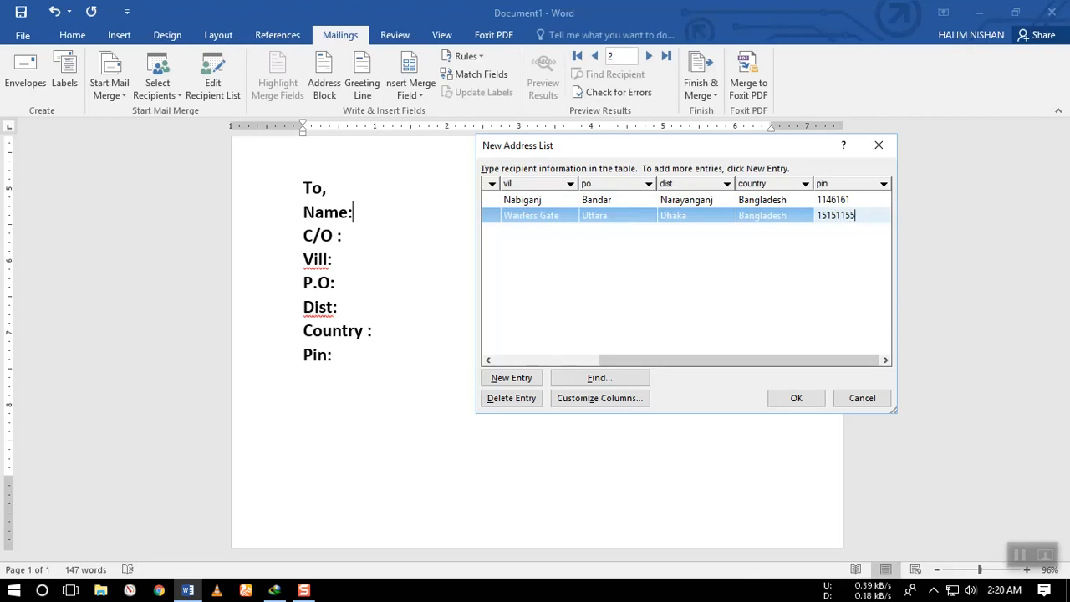
key(BackSpace)
key(BackSpace)
text(4444555)
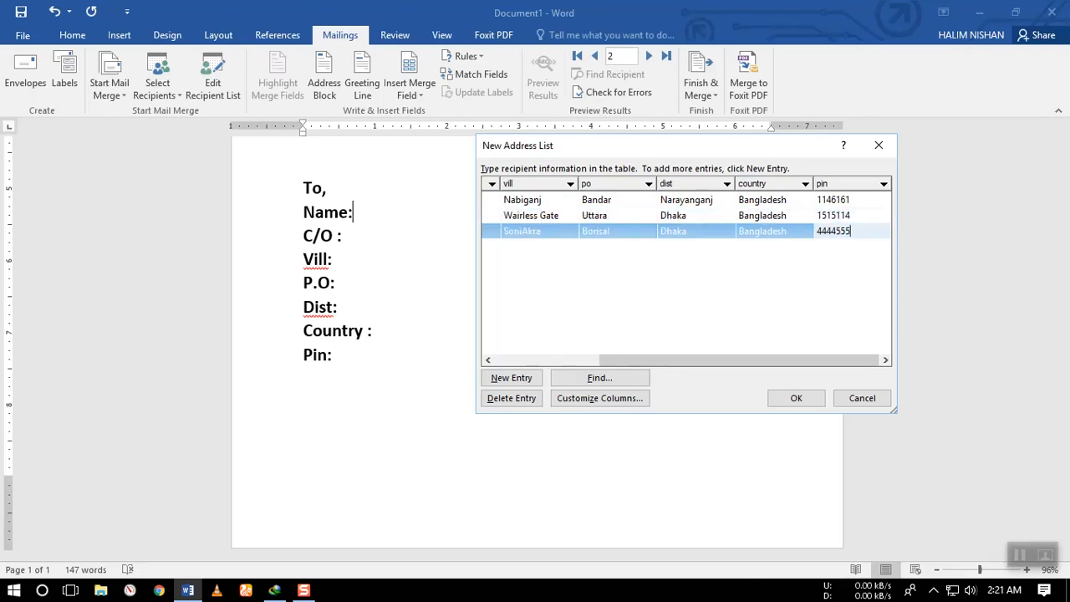
Try to save the address list in the Documents folder over the existing recipients database file.
click(795, 398)
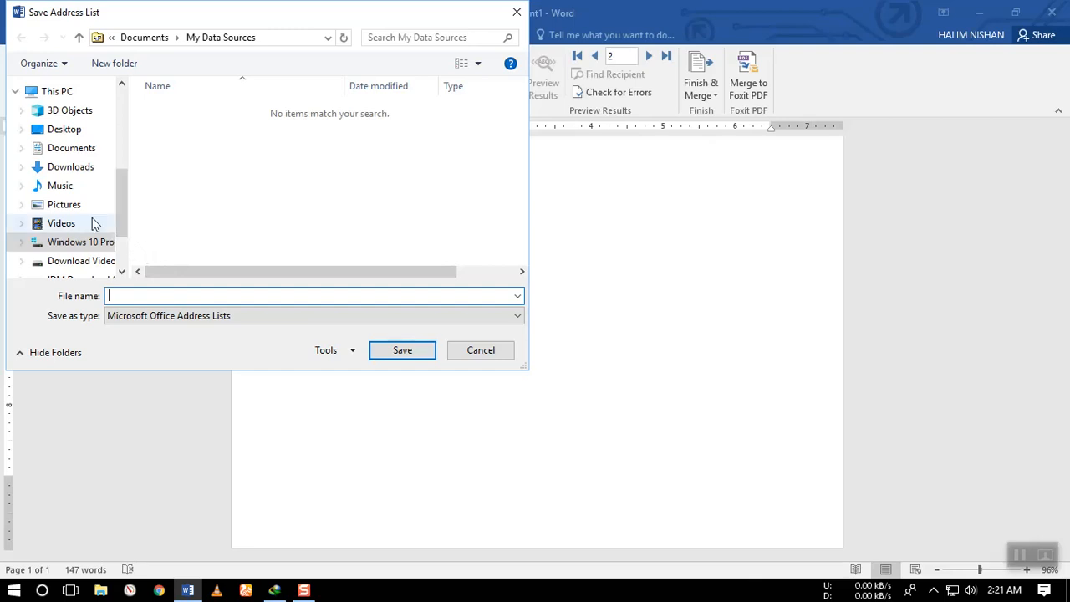
click(71, 148)
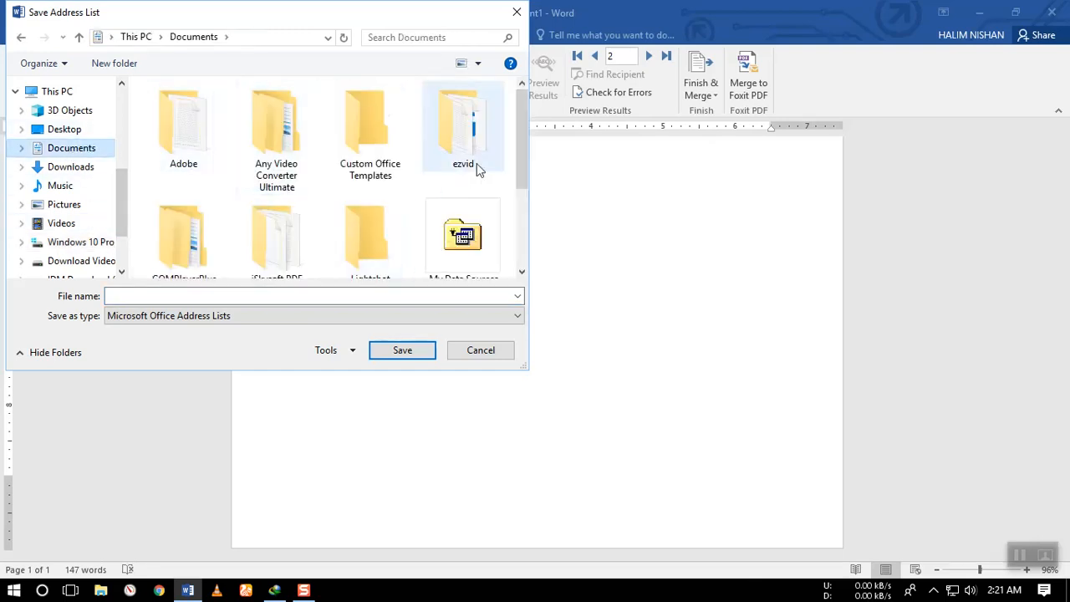
drag(520, 174, 530, 215)
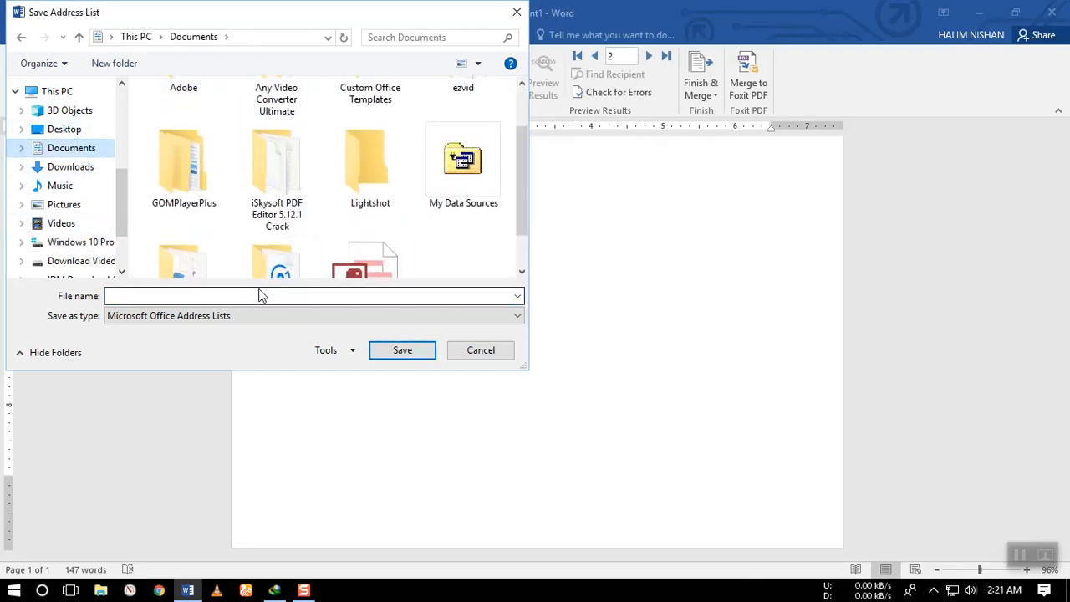
scroll(388, 259, down, 1)
click(381, 251)
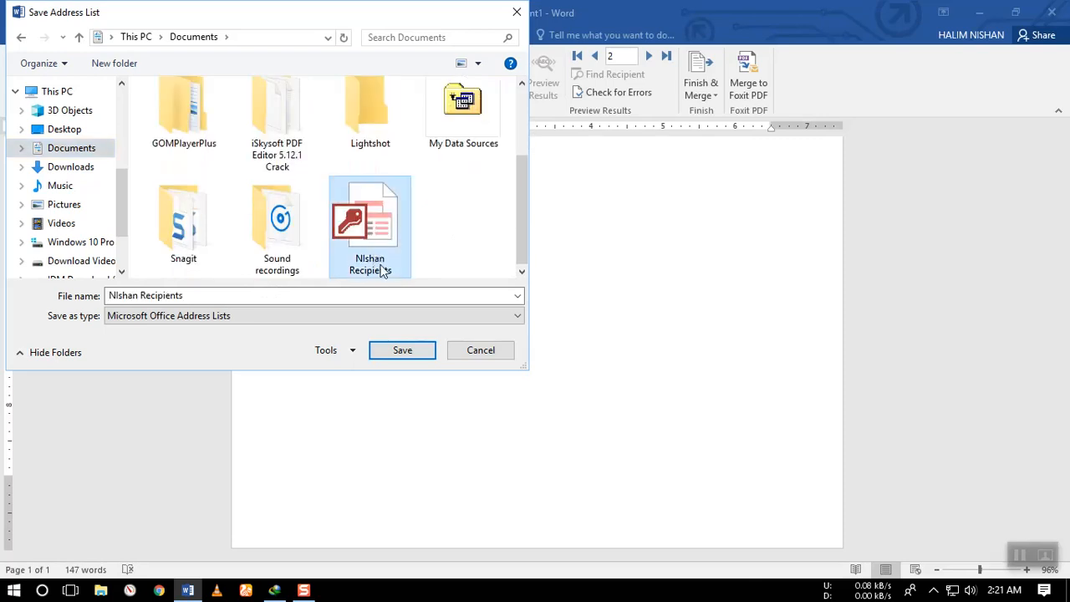
click(406, 352)
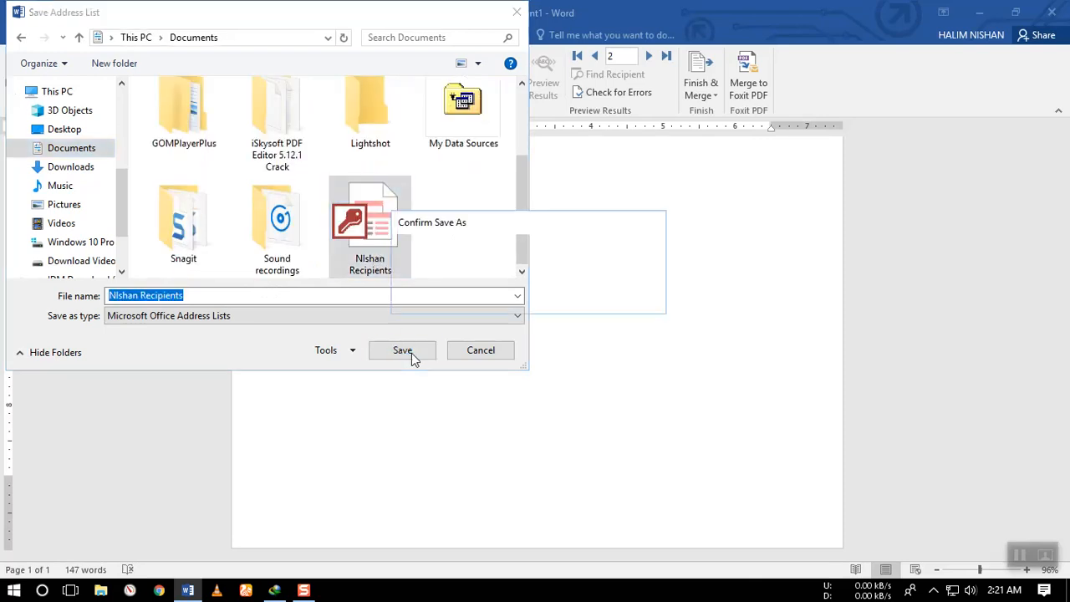
click(574, 301)
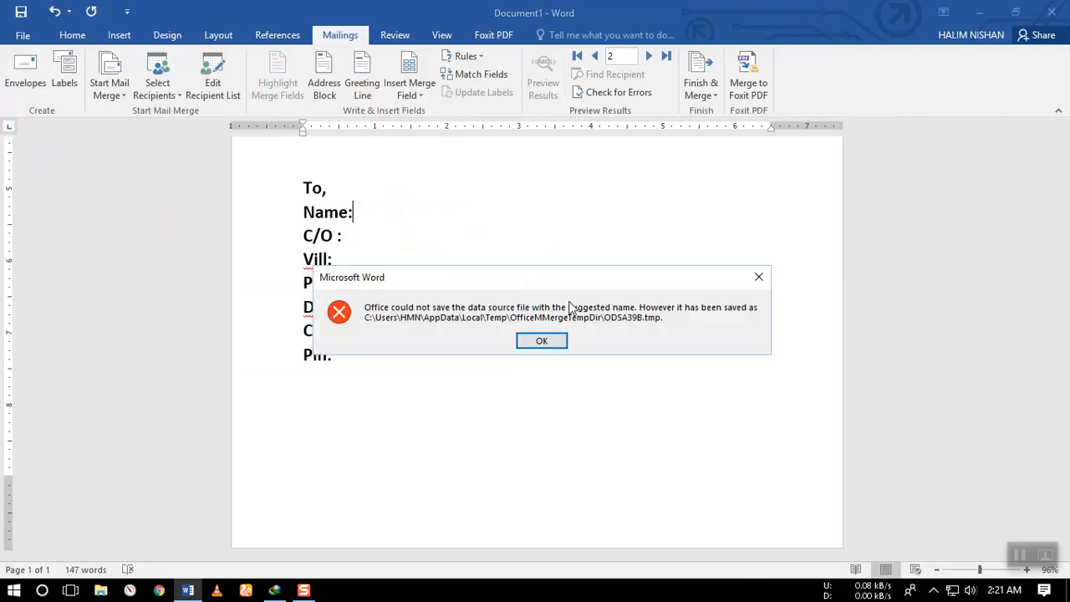
click(541, 342)
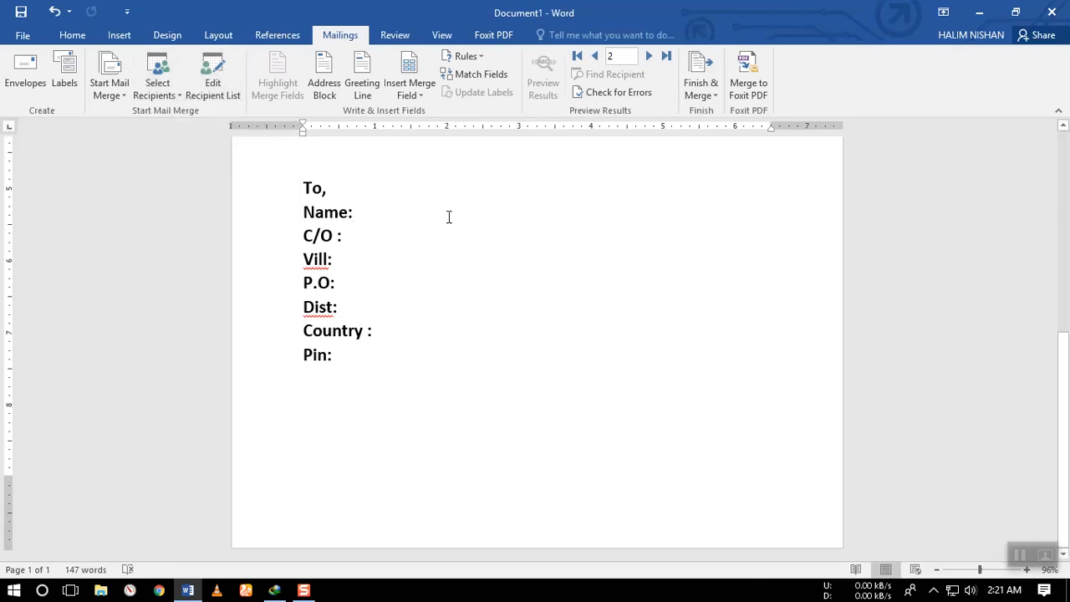
Open the merge recipient list's data source for editing, examine the field values of both entries, and close the data source editor.
click(211, 88)
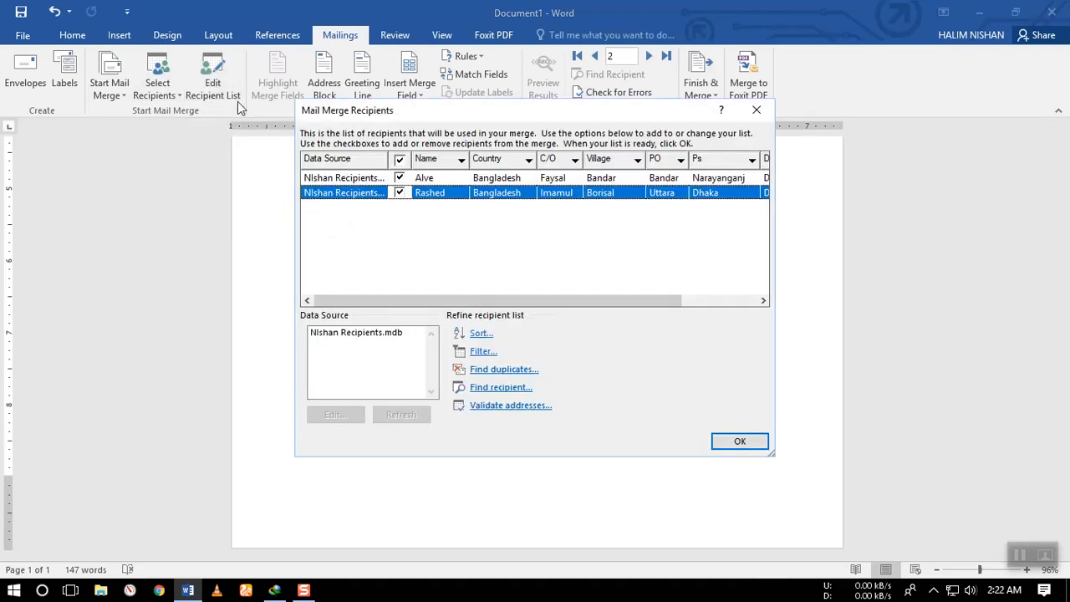
click(362, 336)
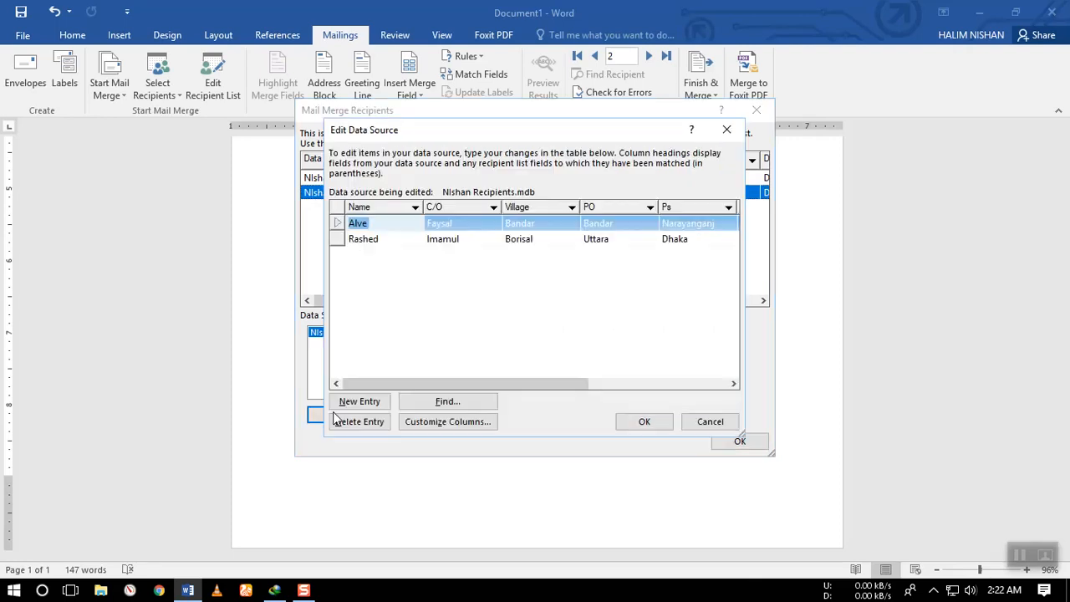
click(368, 243)
click(543, 225)
click(602, 241)
click(610, 226)
click(675, 242)
click(682, 226)
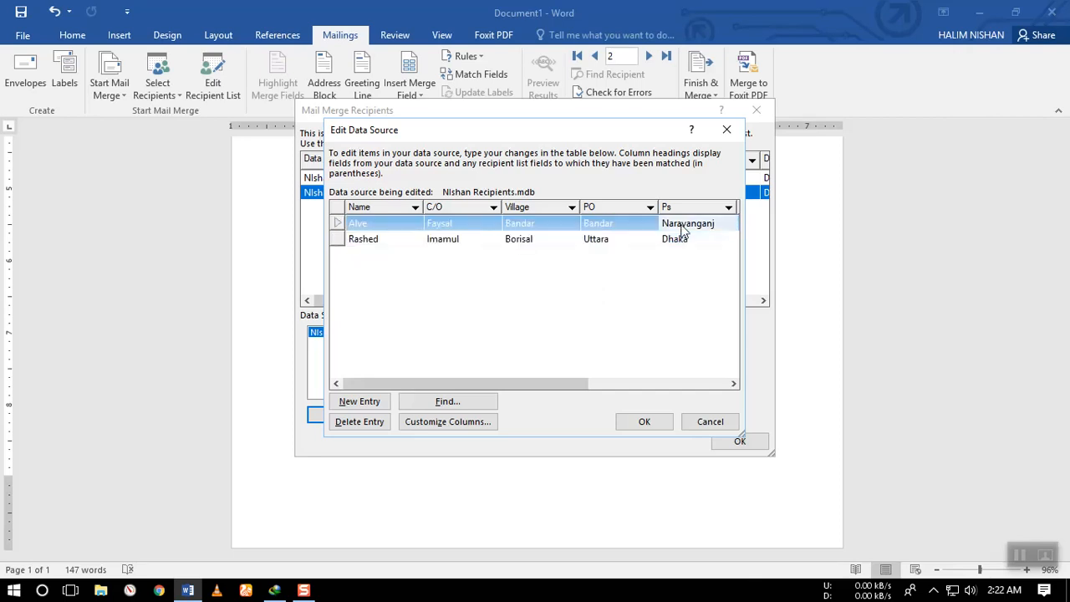
click(683, 242)
click(686, 227)
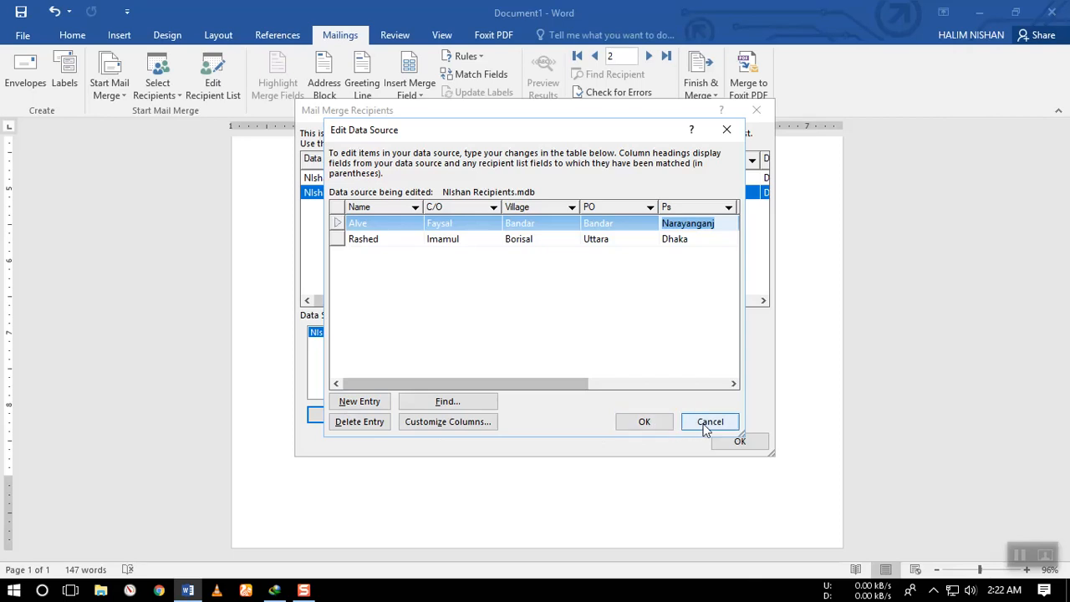
click(656, 424)
click(489, 345)
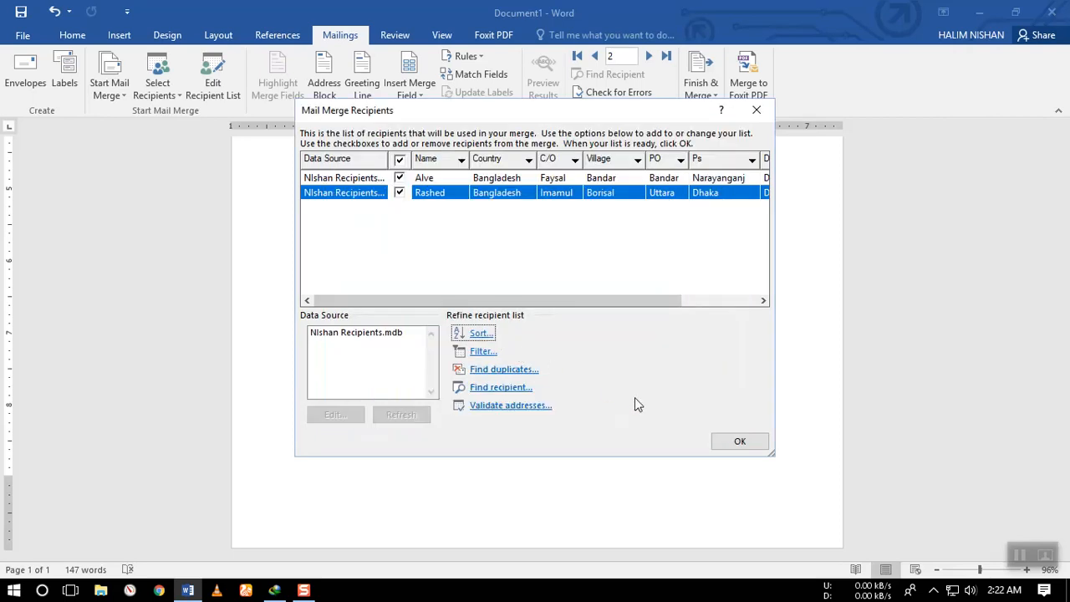
Accept the merge recipient list, and insert the Name and CO merge fields after their matching labels in the address block.
click(740, 443)
click(360, 210)
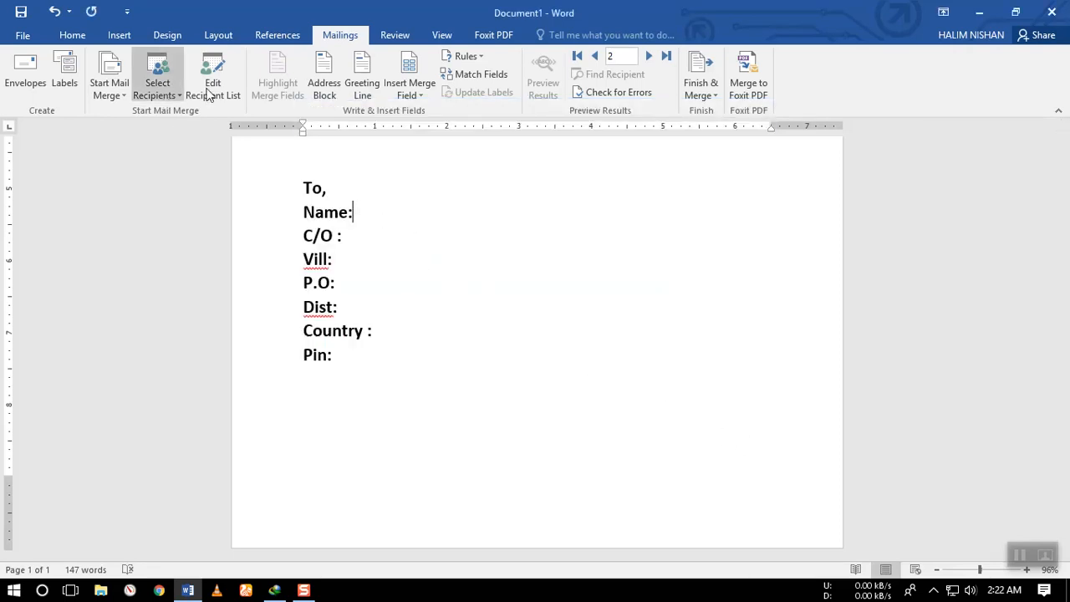
click(417, 99)
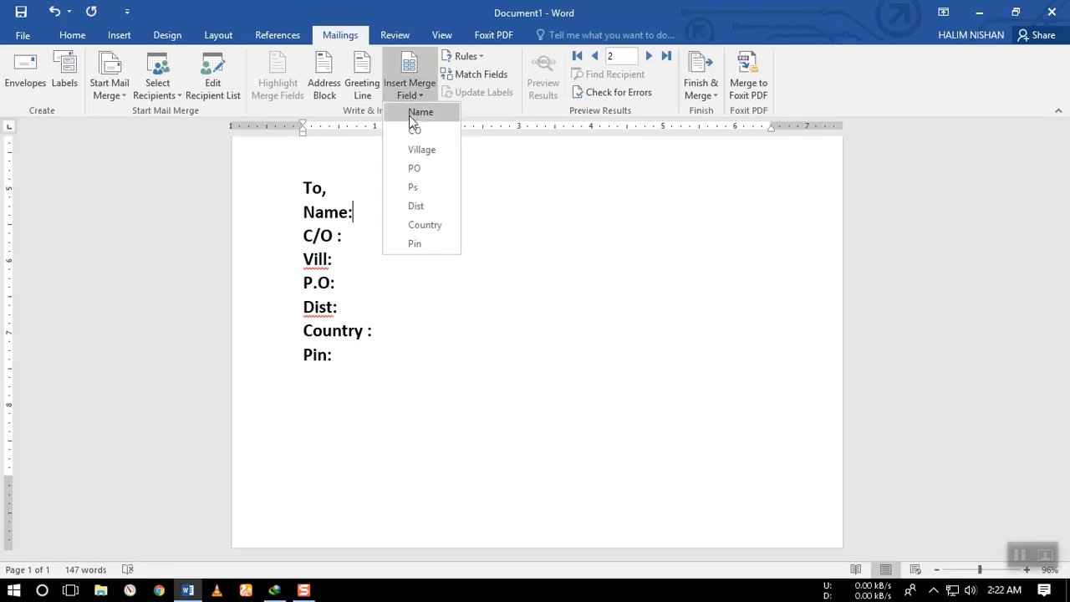
click(420, 112)
click(363, 240)
click(409, 92)
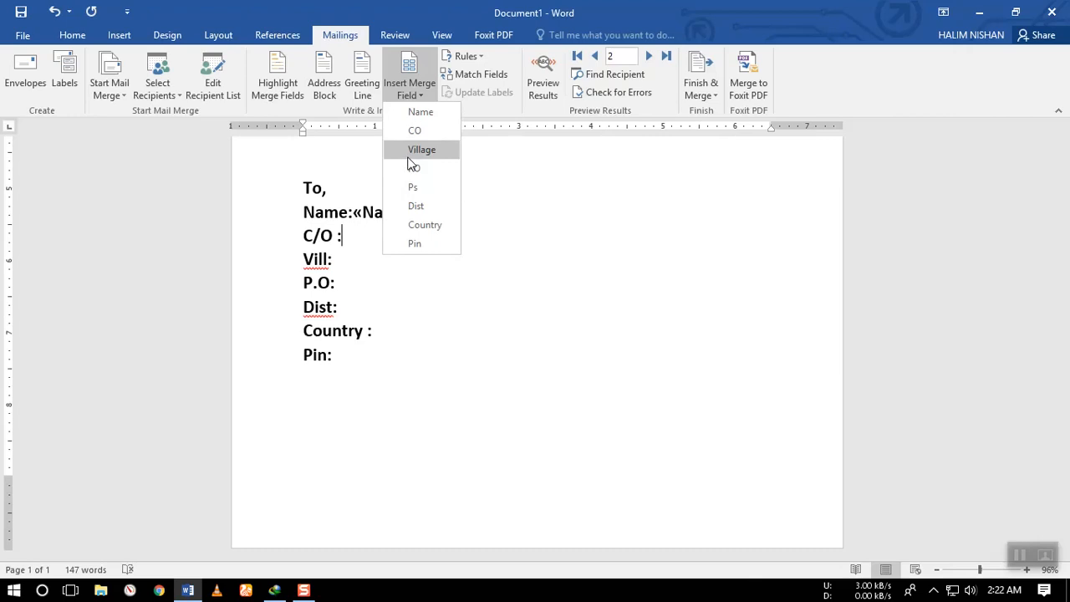
click(416, 130)
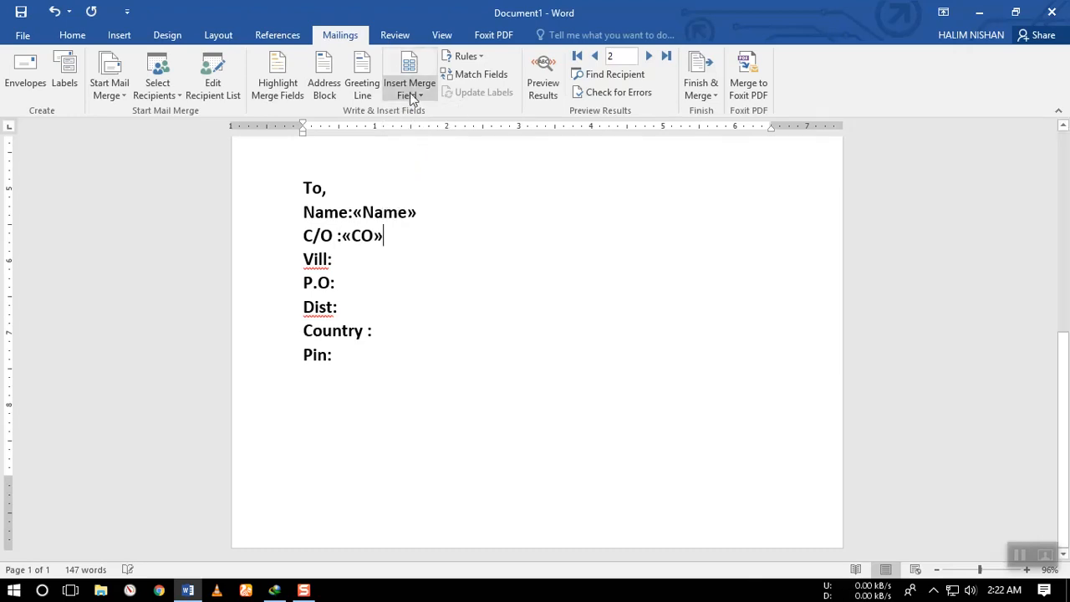
Insert the Village merge field after the Vill label and the PO merge field after the P.O label.
click(363, 258)
click(405, 97)
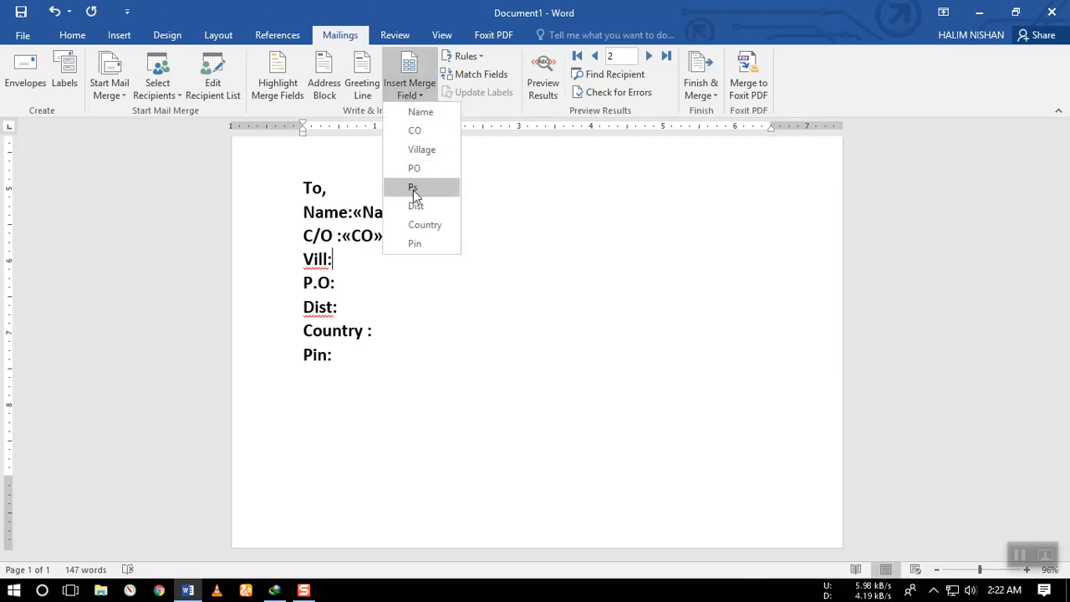
click(413, 145)
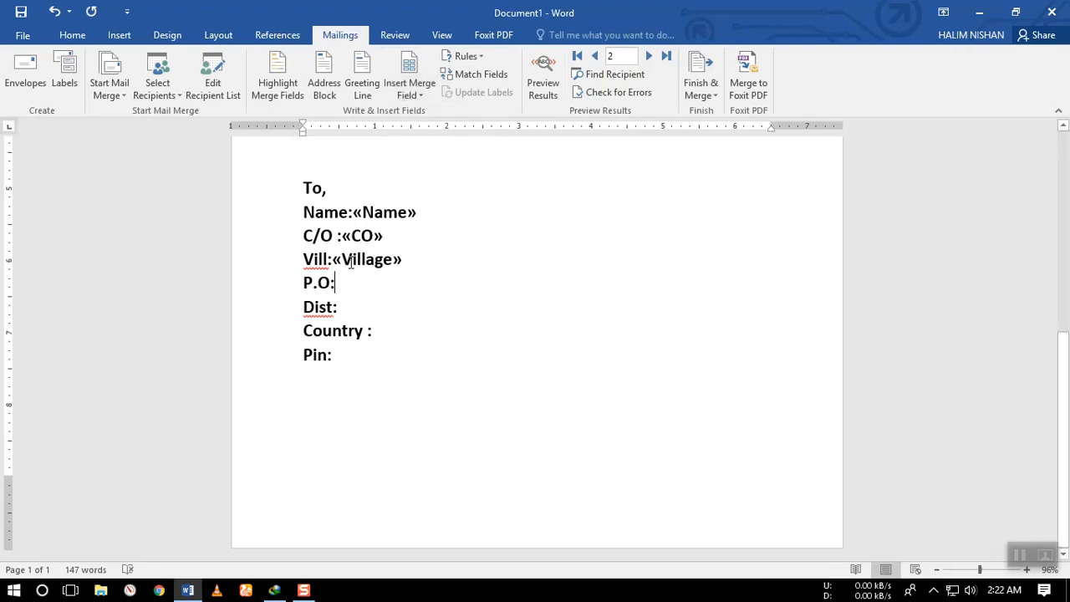
click(414, 92)
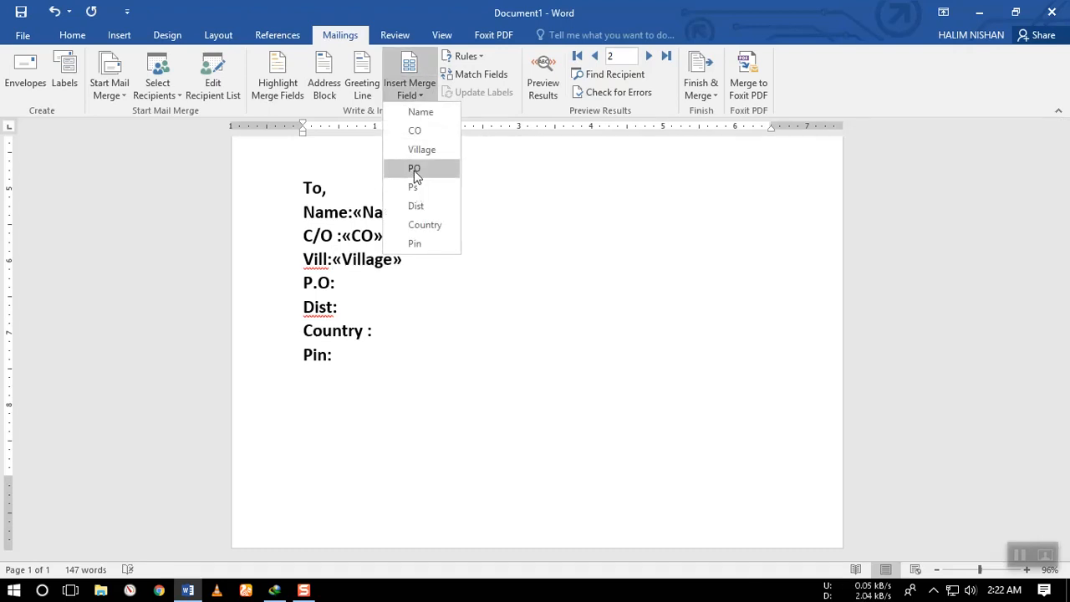
click(415, 171)
Insert the Dist, Country and Pin merge fields after their matching labels in the address block.
click(344, 308)
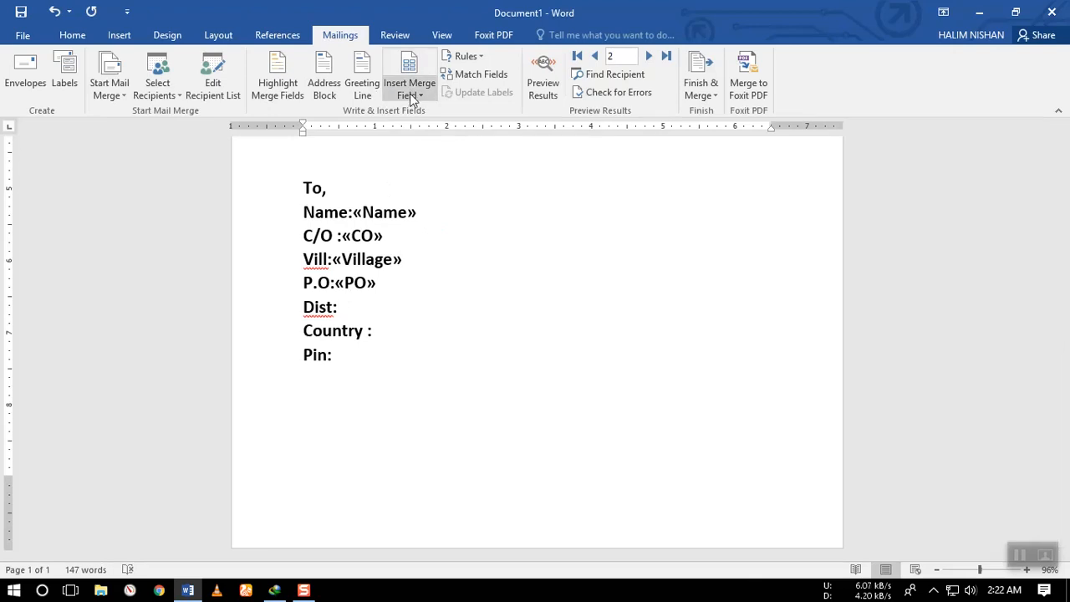
click(409, 89)
click(416, 206)
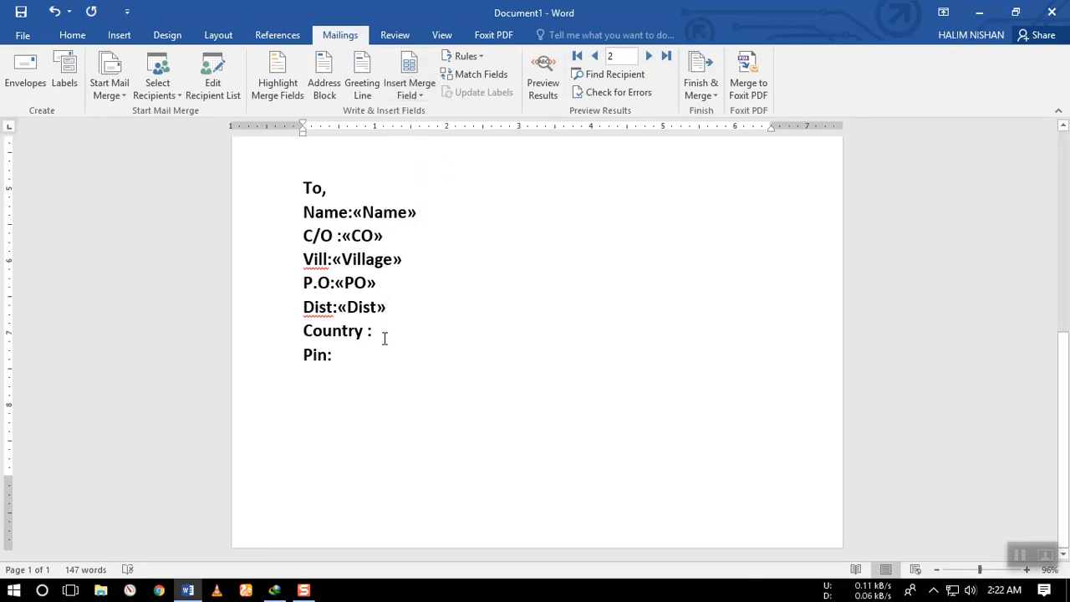
click(378, 335)
click(410, 88)
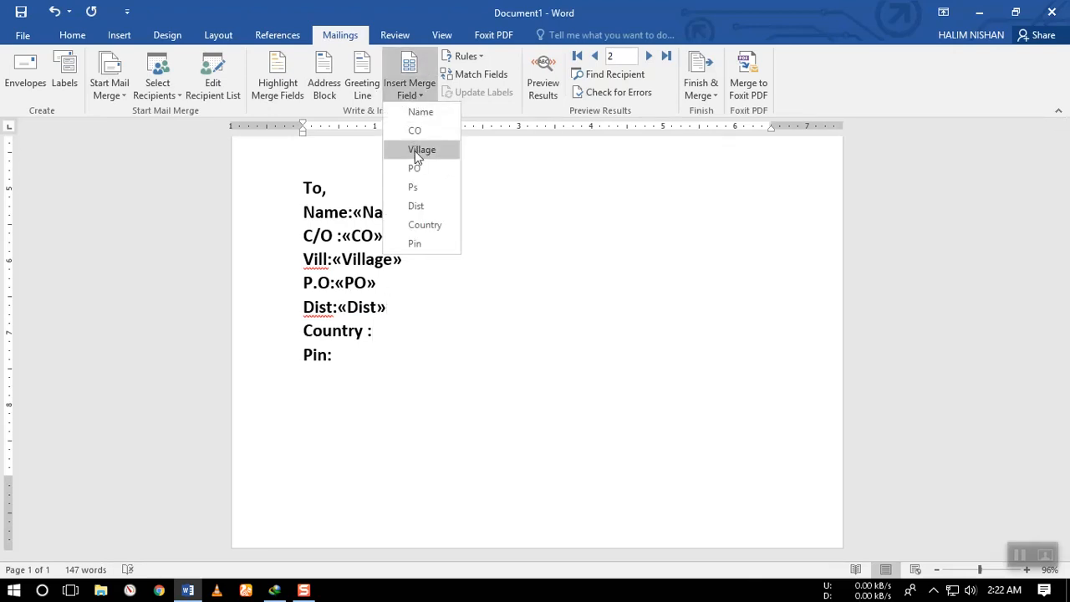
click(420, 232)
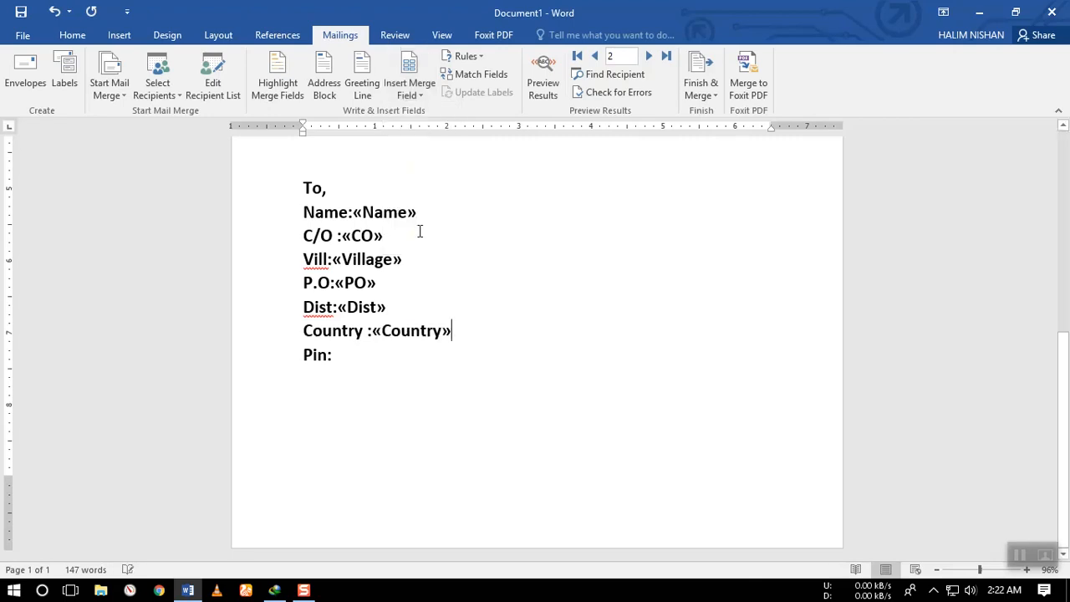
click(347, 364)
click(410, 88)
click(416, 244)
Preview the merge results in the letter for the second recipient and for the first recipient.
click(542, 87)
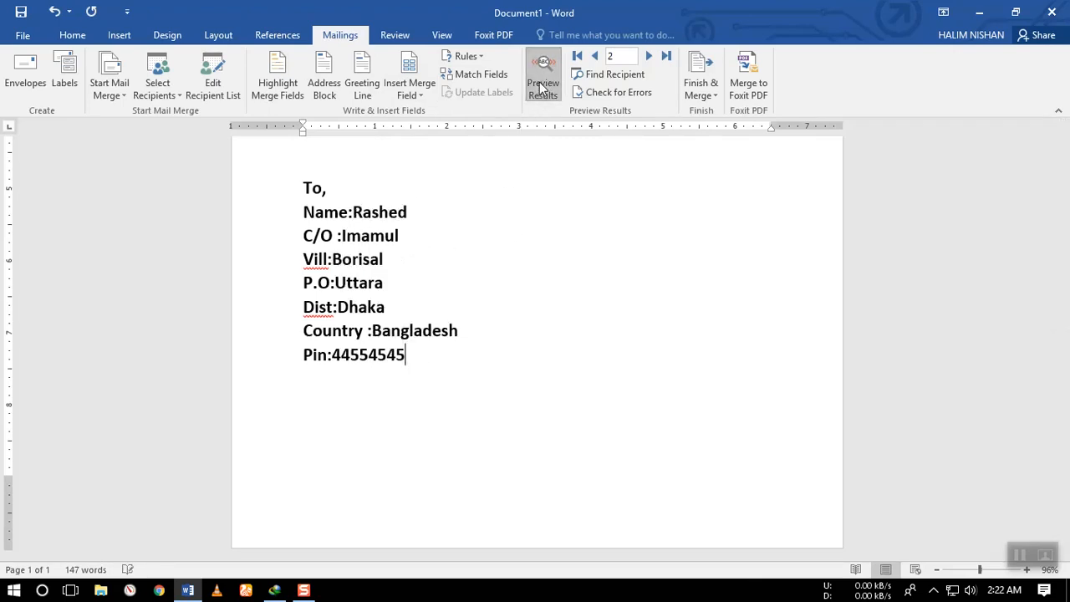
scroll(538, 309, up, 6)
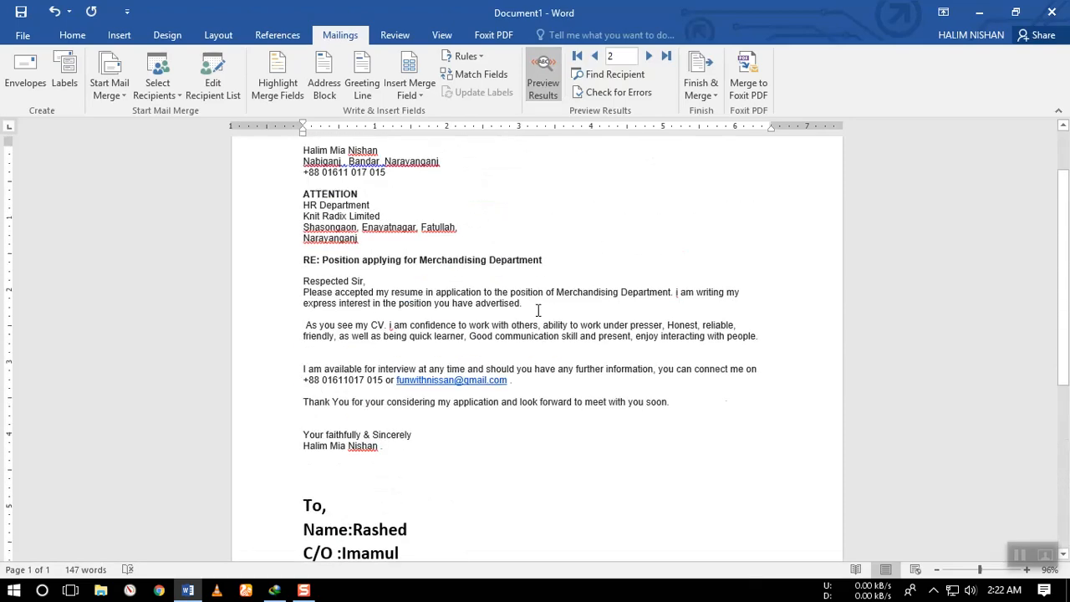
scroll(538, 310, down, 7)
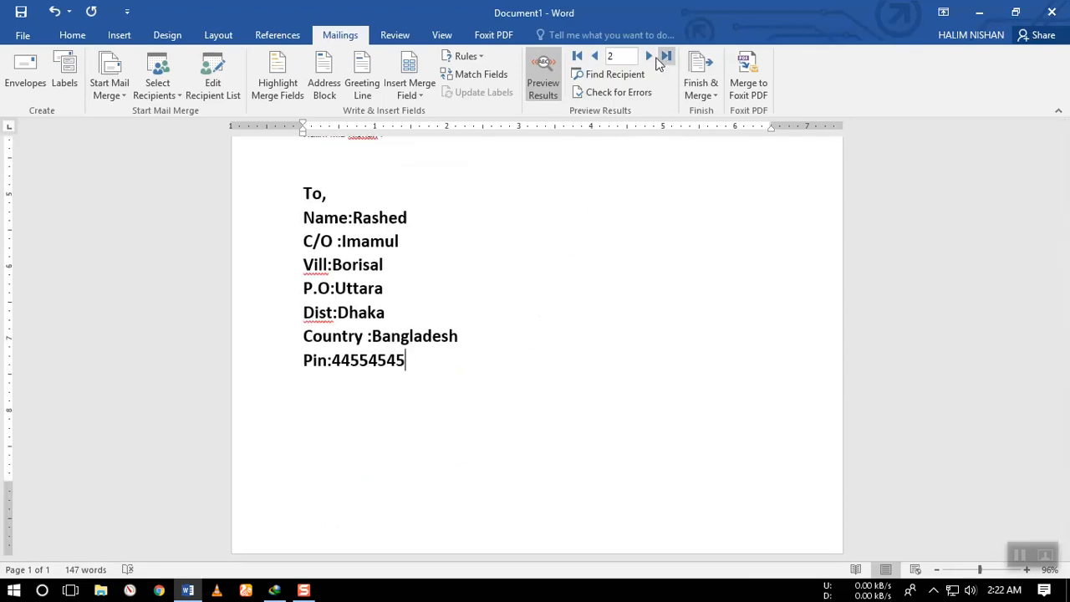
click(595, 56)
scroll(380, 274, up, 4)
scroll(379, 274, down, 1)
scroll(380, 274, down, 1)
scroll(380, 274, up, 1)
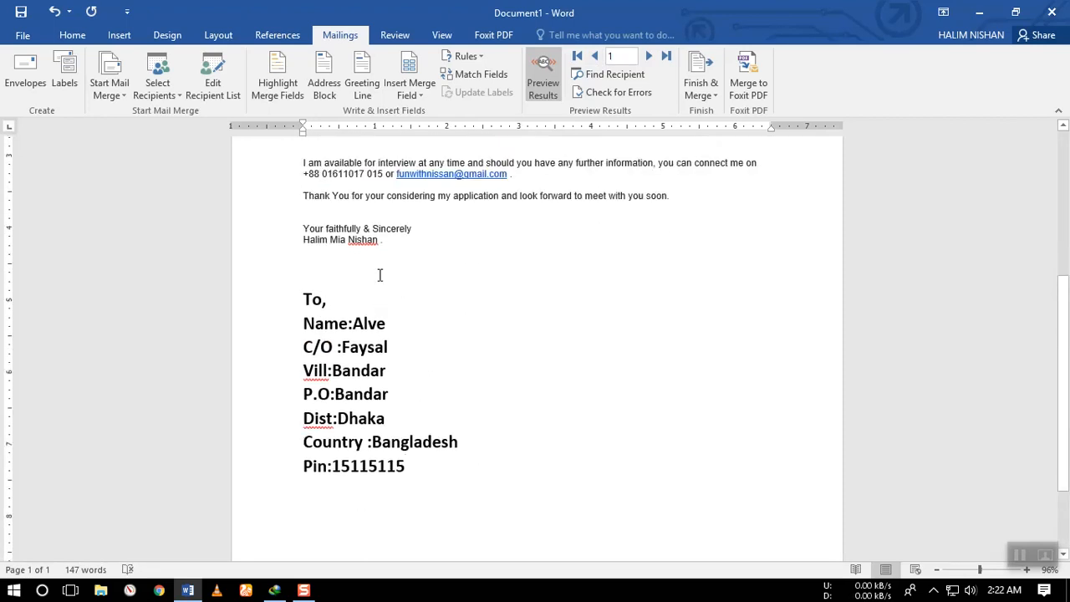
Finish the mail merge by merging all records into a new document of individual letters.
click(702, 98)
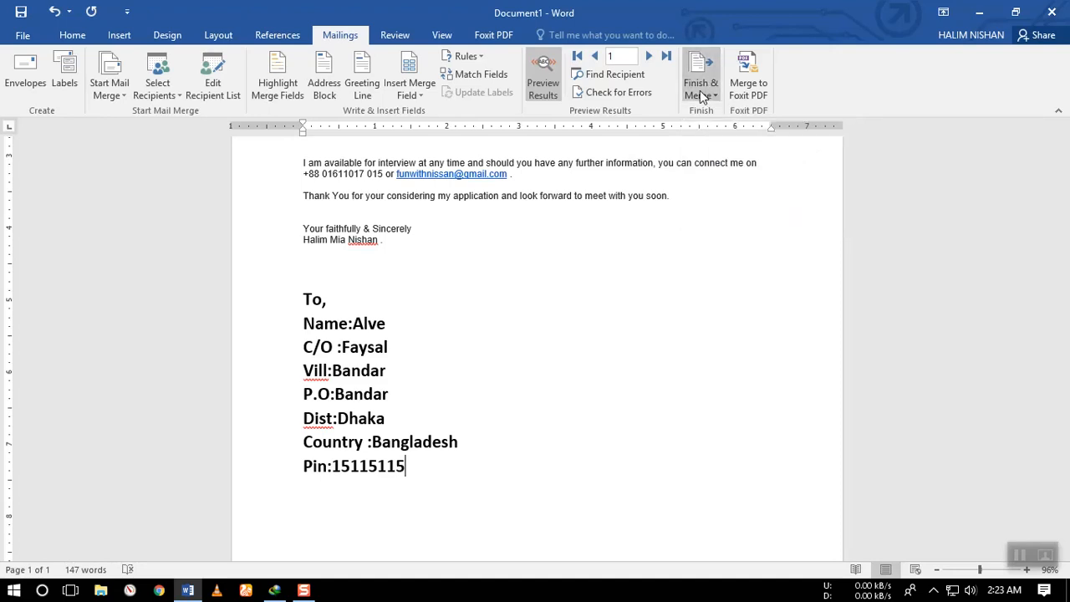
click(719, 112)
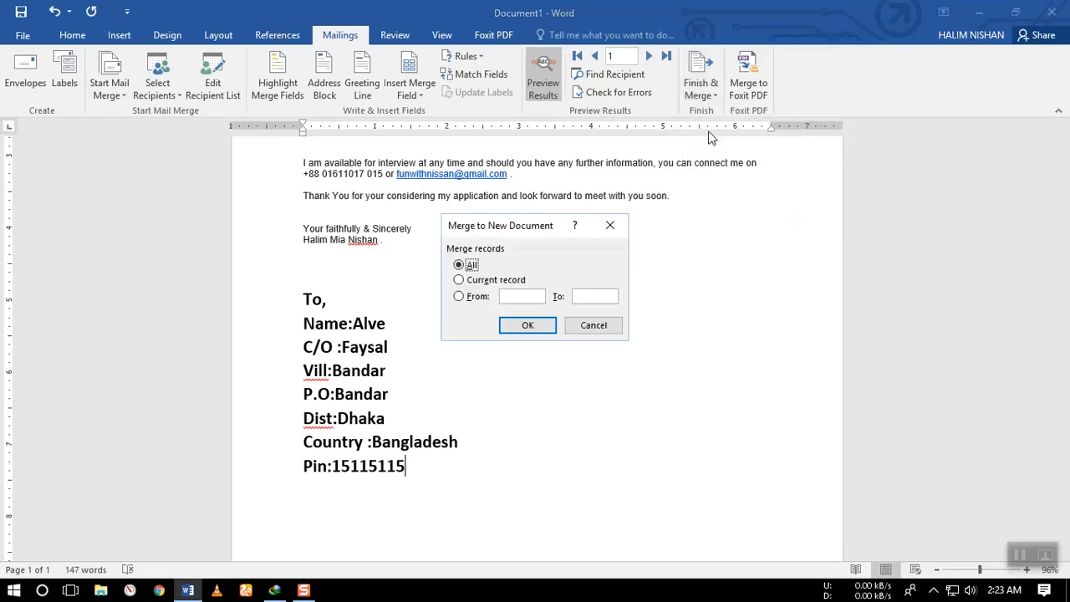
click(527, 326)
scroll(527, 326, down, 15)
scroll(528, 327, up, 15)
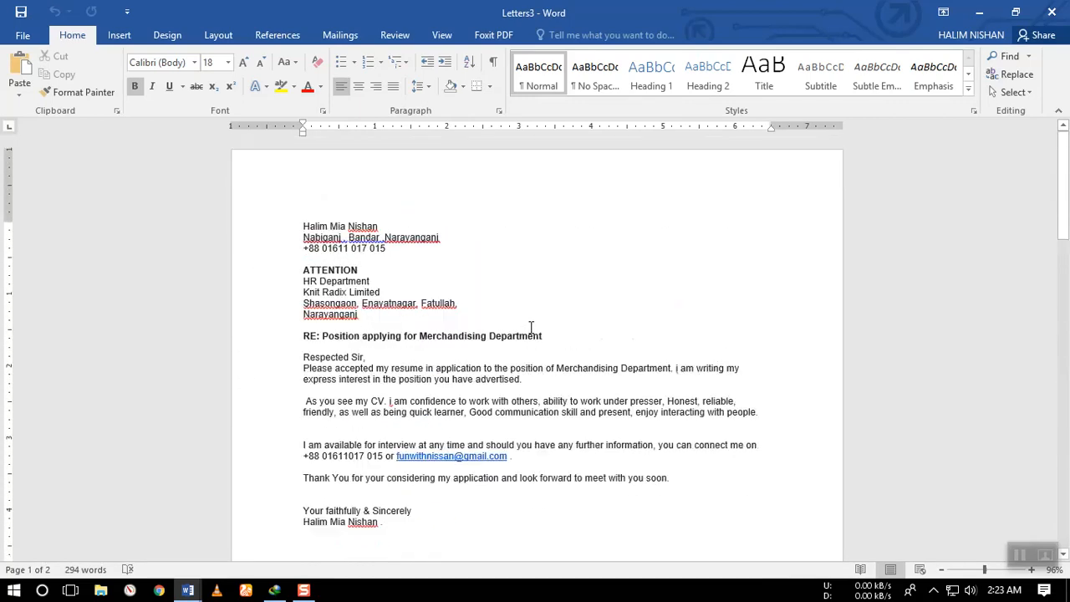
Examine both merged letters in the print preview and return to the document without printing.
click(23, 35)
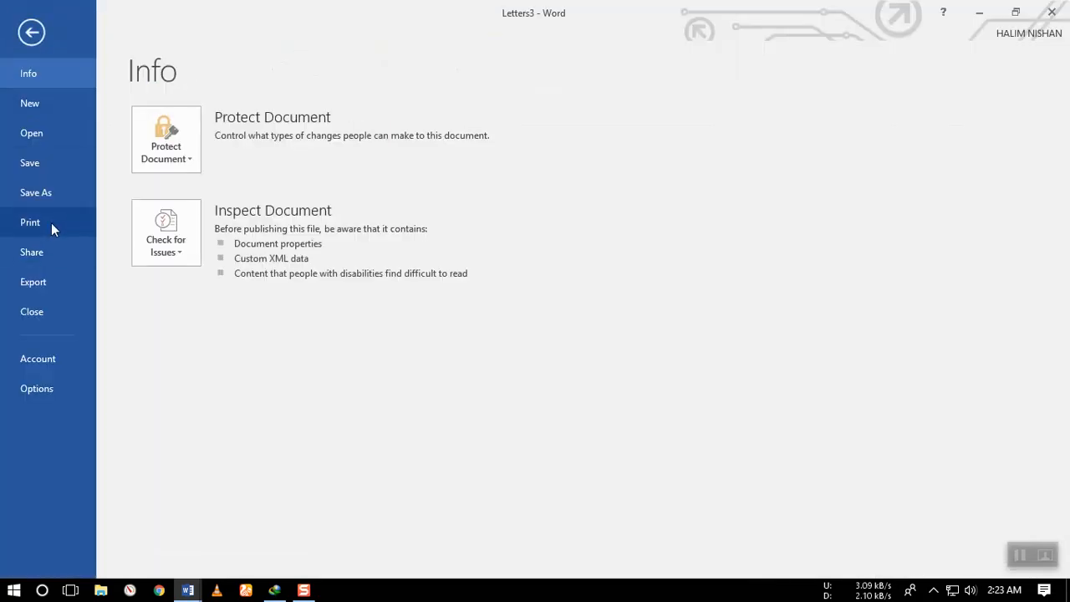
click(51, 222)
scroll(768, 338, down, 1)
scroll(767, 338, up, 1)
scroll(751, 354, down, 1)
scroll(619, 435, up, 1)
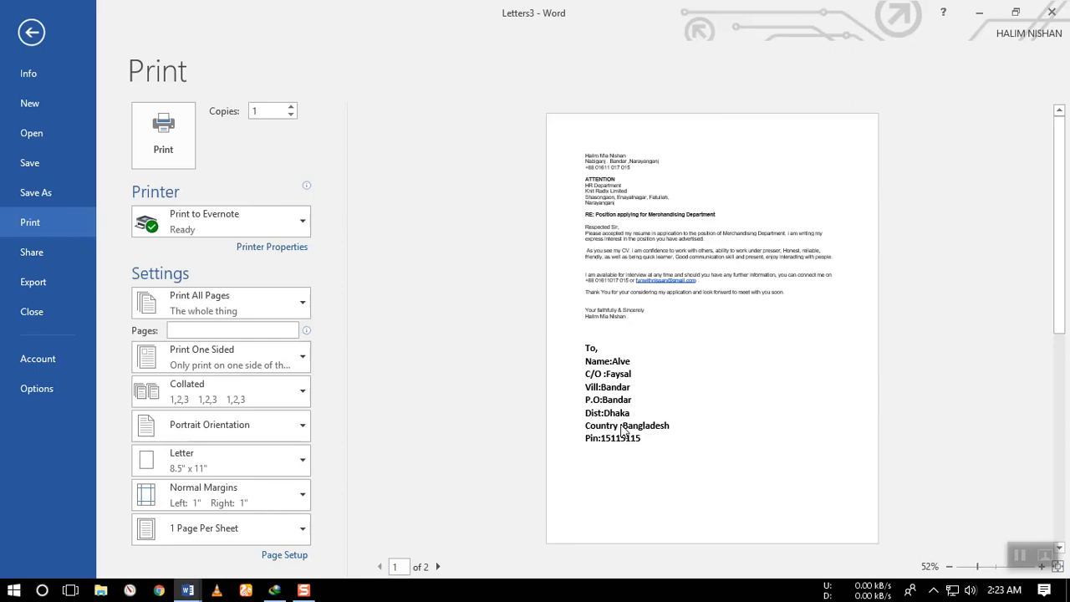
key(Escape)
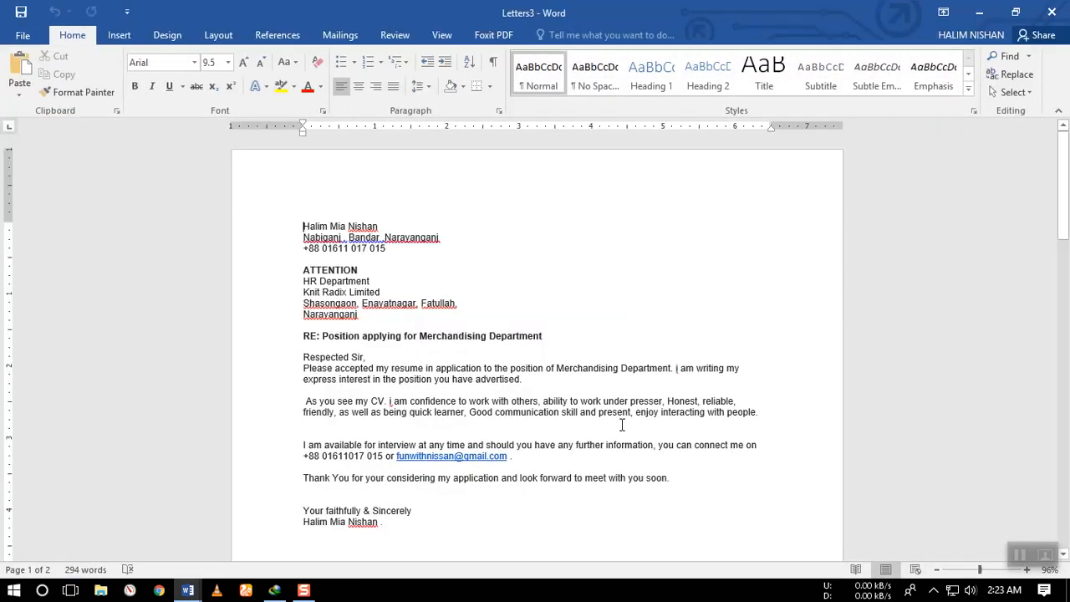
Delete the recipient address block below the signature in the first merged letter.
scroll(622, 425, down, 8)
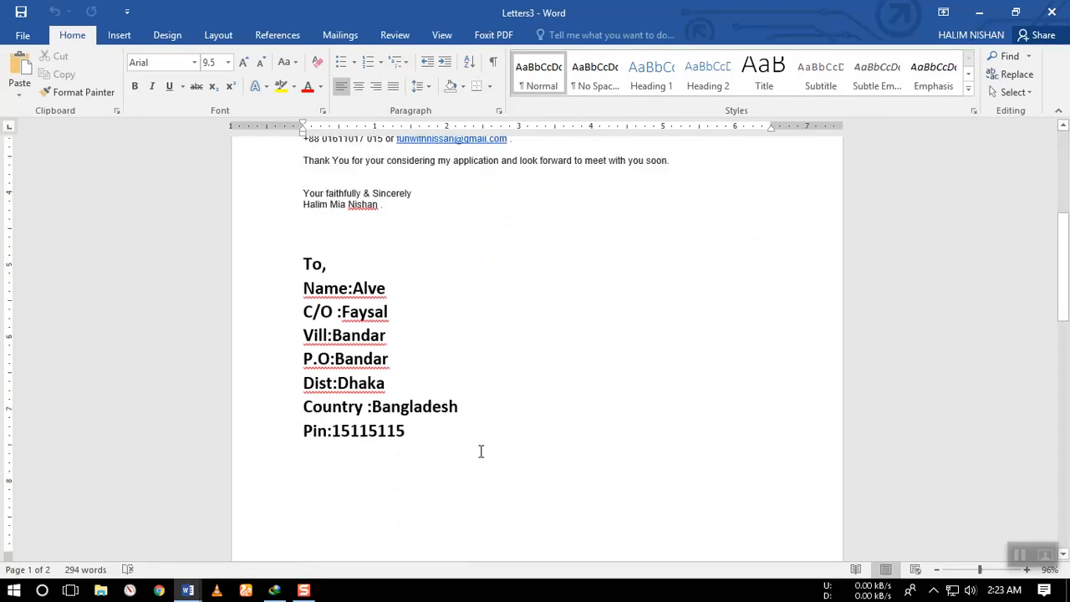
drag(405, 431, 308, 264)
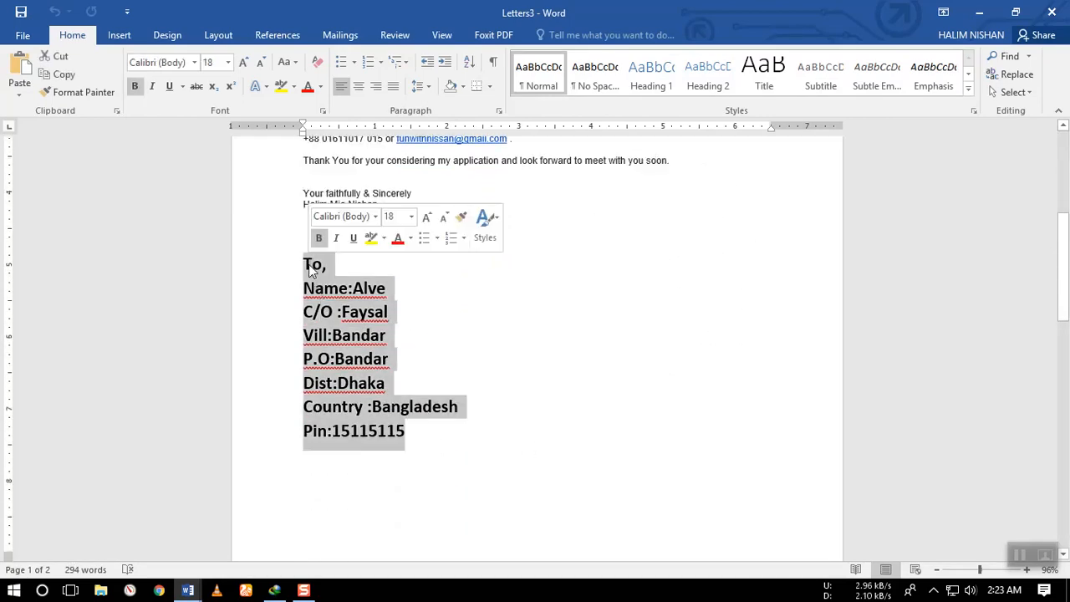
key(Delete)
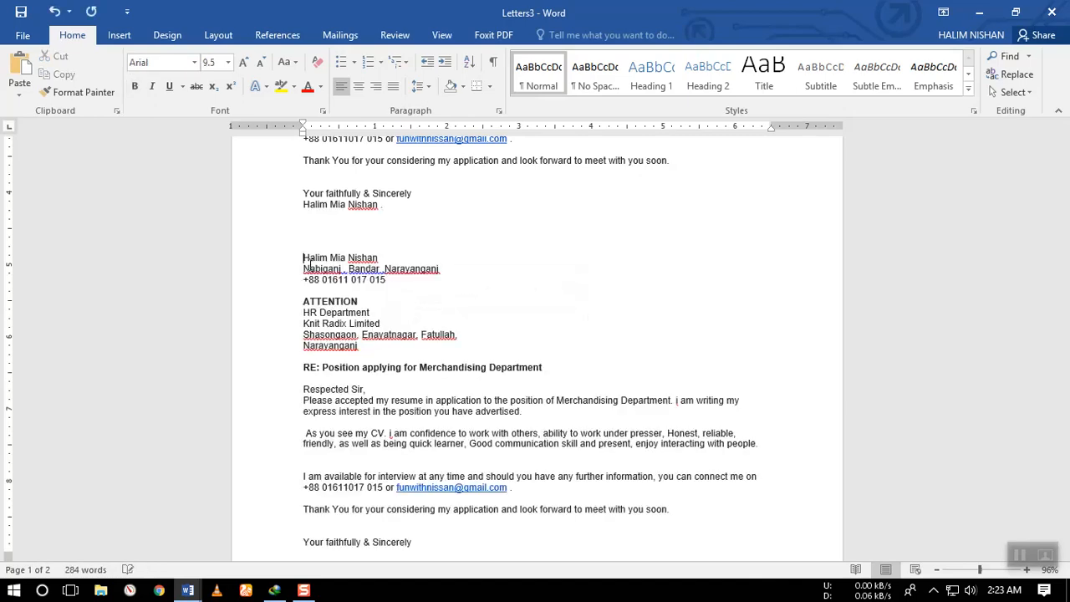
scroll(576, 307, up, 3)
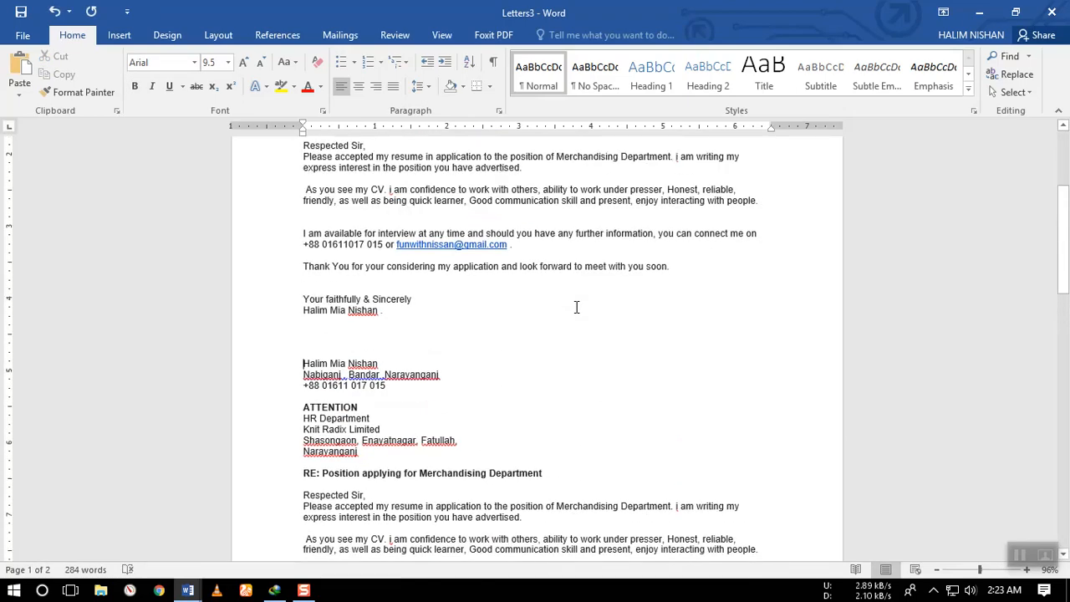
Close the merged letters document without saving it, and delete the whole address block from the original letter.
click(1052, 12)
click(538, 327)
drag(460, 455, 295, 293)
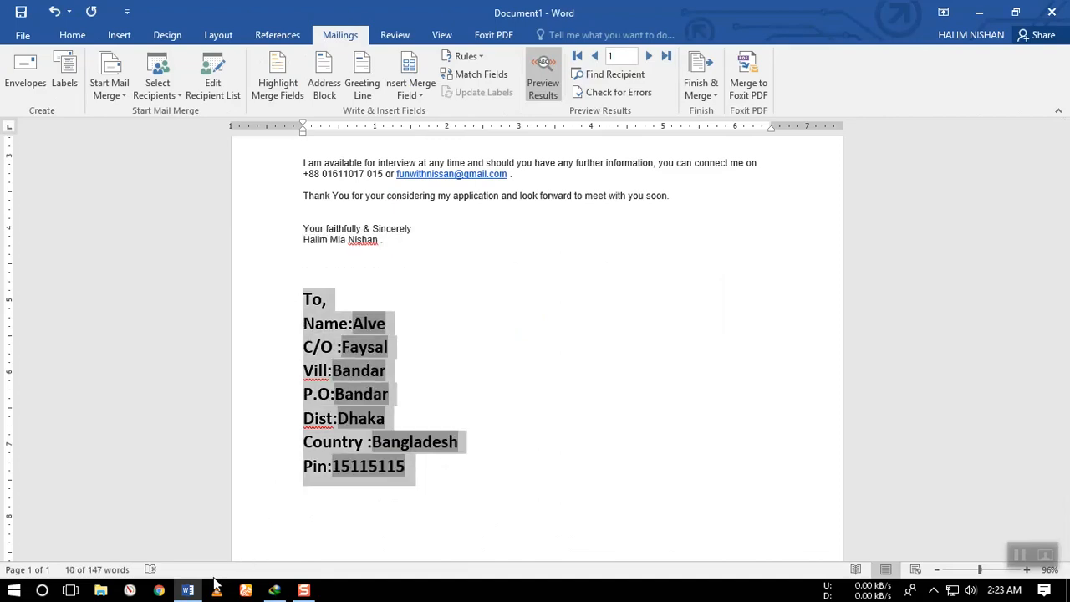
key(Delete)
scroll(479, 459, up, 8)
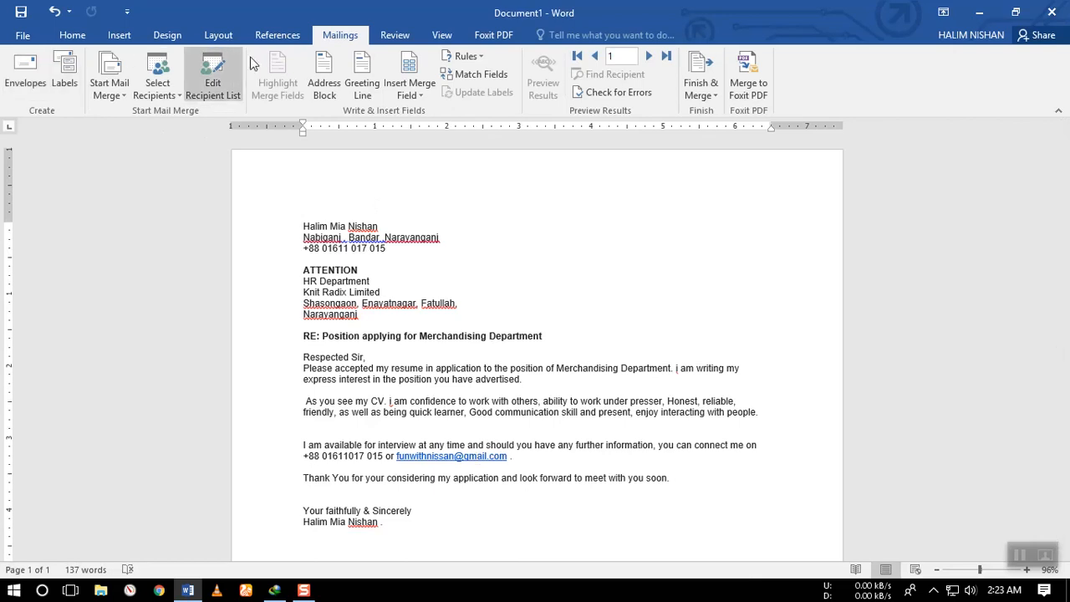
scroll(539, 443, down, 3)
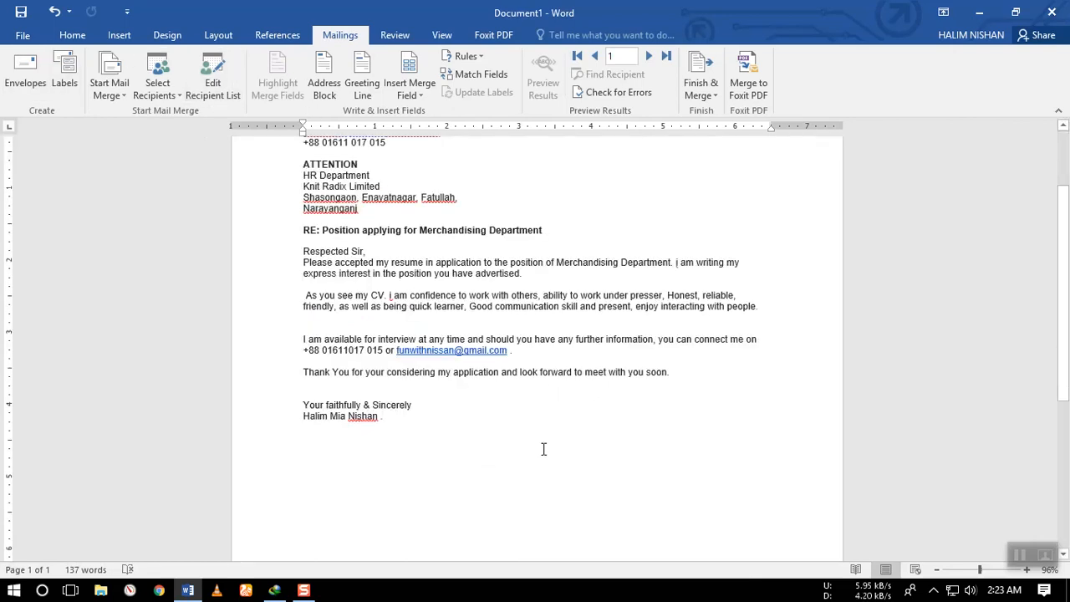
Correct the comma spacing in the second line of the sender's address with the suggested grammar correction.
click(394, 34)
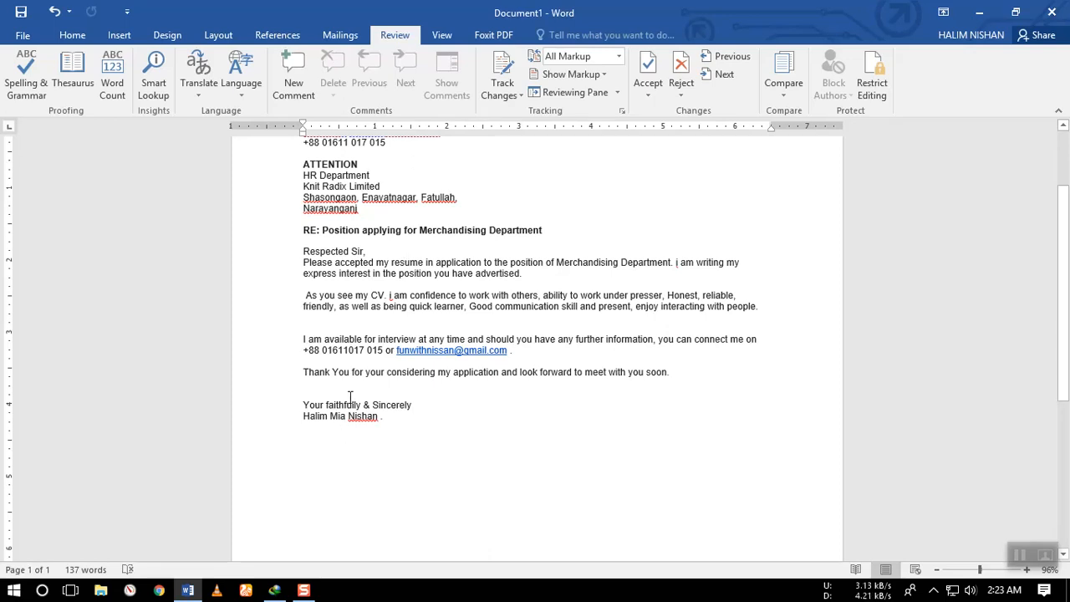
scroll(350, 396, up, 3)
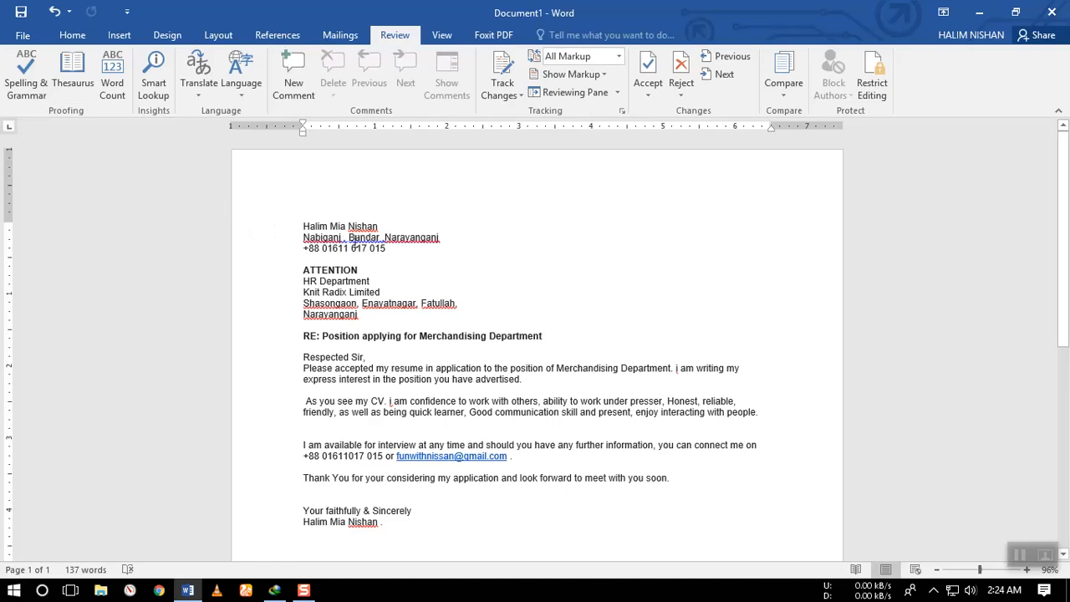
right_click(351, 238)
click(402, 255)
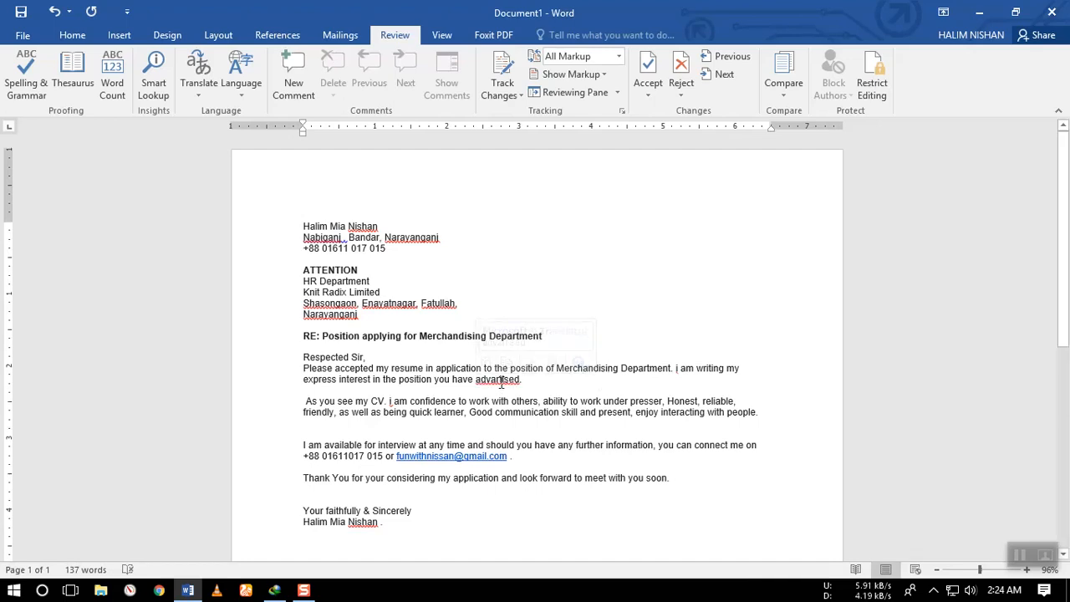
Apply the spelling suggestions "advertised" in the first body paragraph and "faithfully" in the closing line.
right_click(517, 383)
click(568, 396)
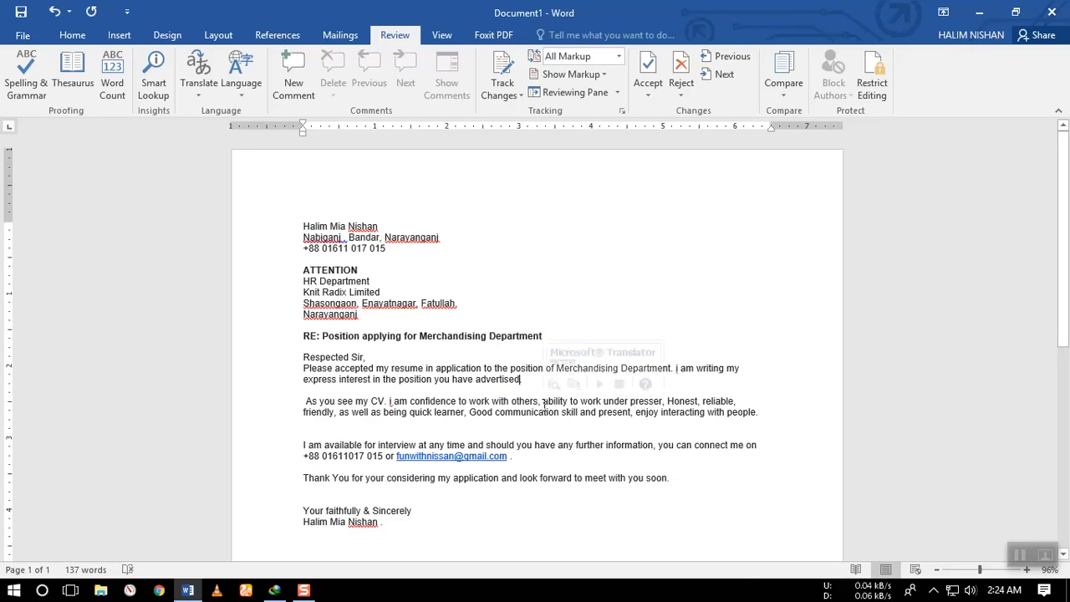
scroll(546, 403, down, 1)
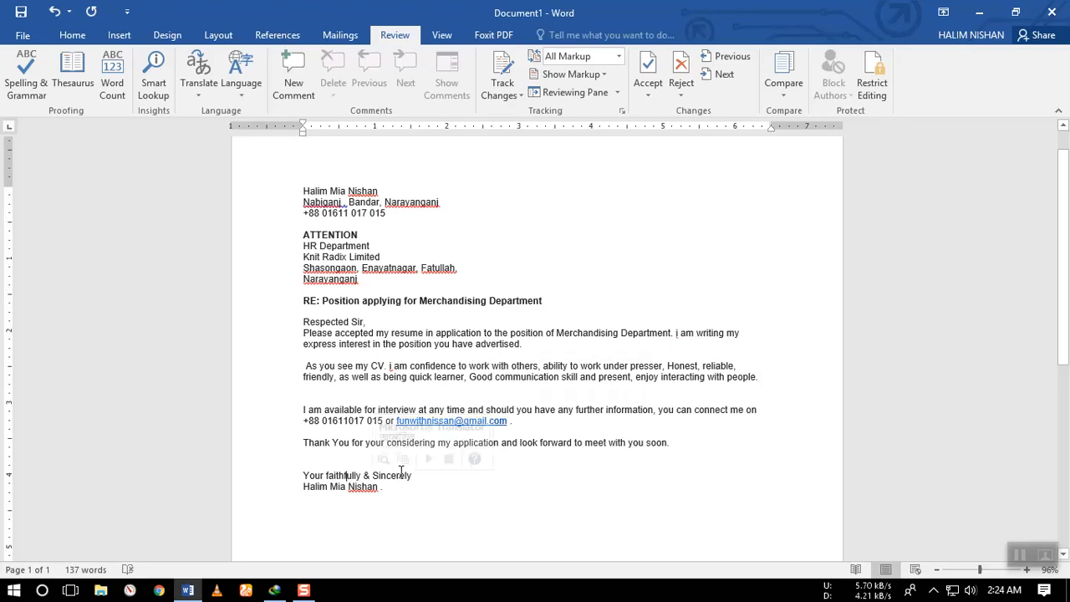
click(381, 487)
right_click(344, 475)
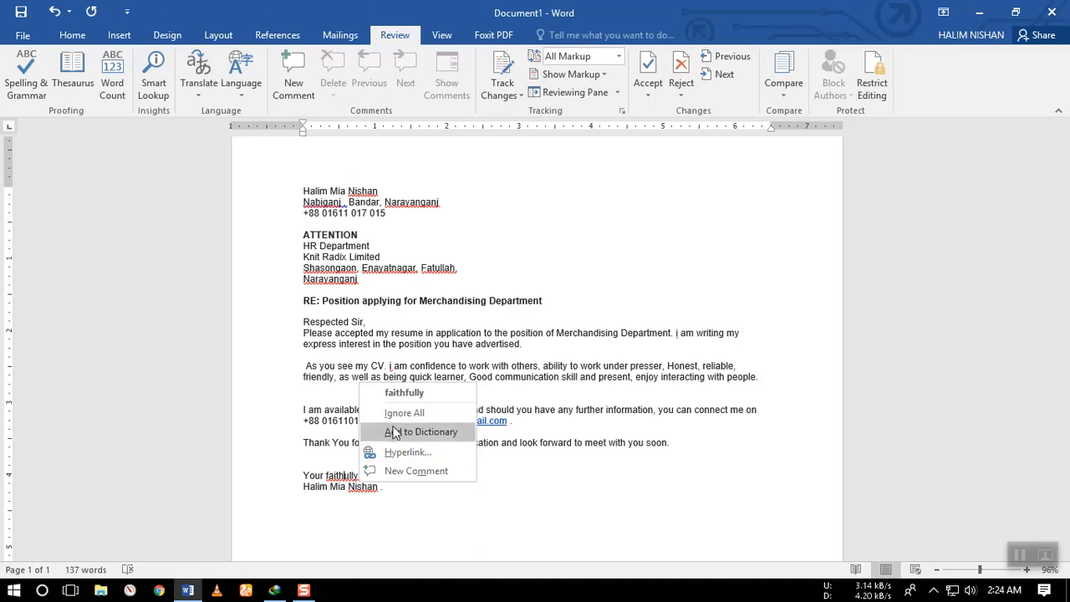
click(408, 394)
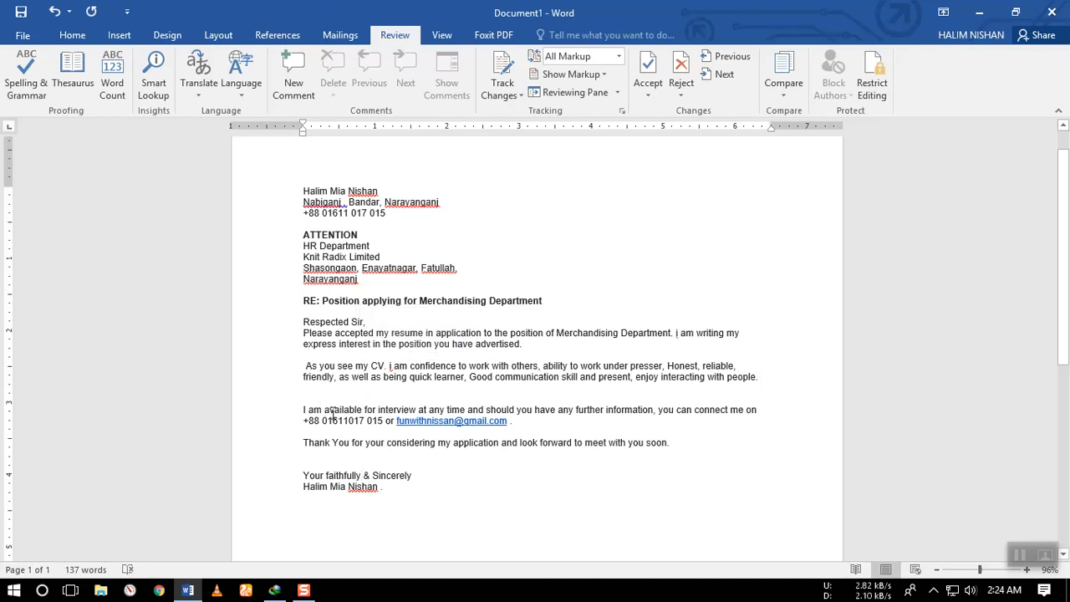
Replace "am" with "are" in the third body paragraph, join it to "I", and apply the spelling suggestion "I are".
key(BackSpace)
key(BackSpace)
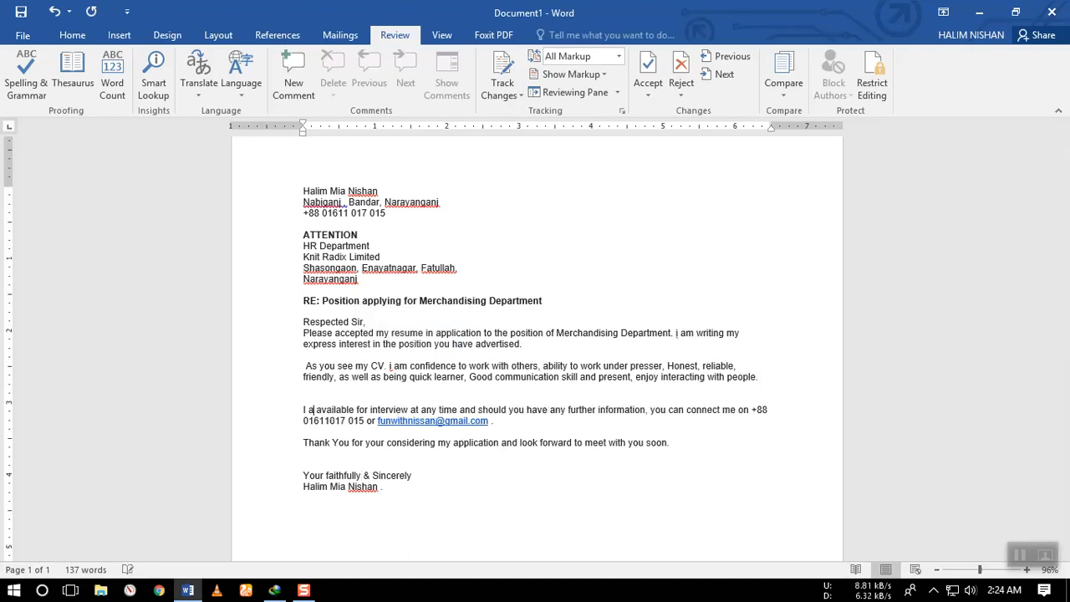
text(are)
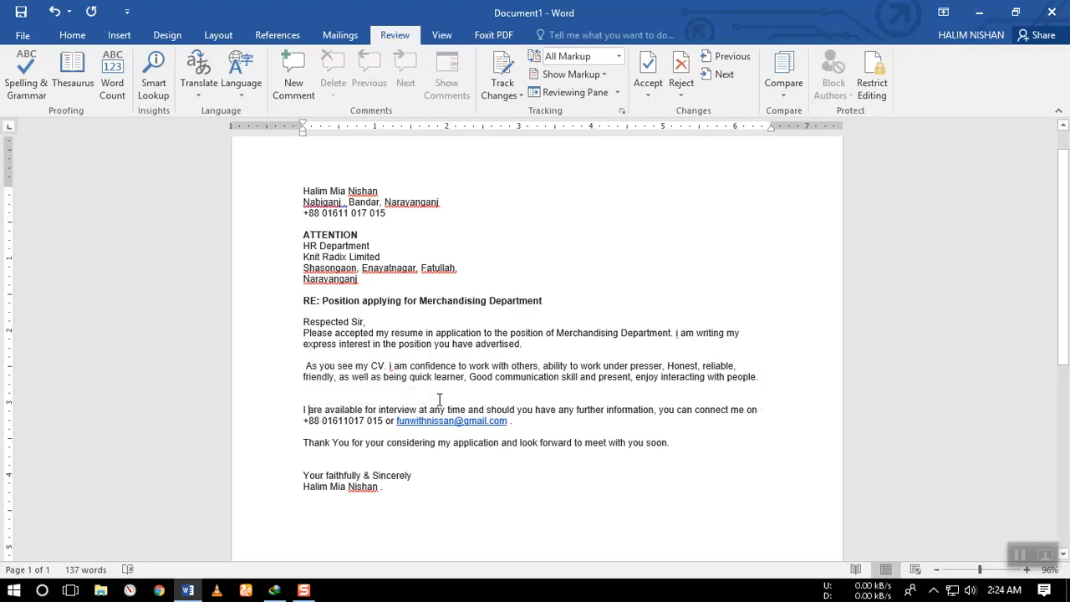
key(BackSpace)
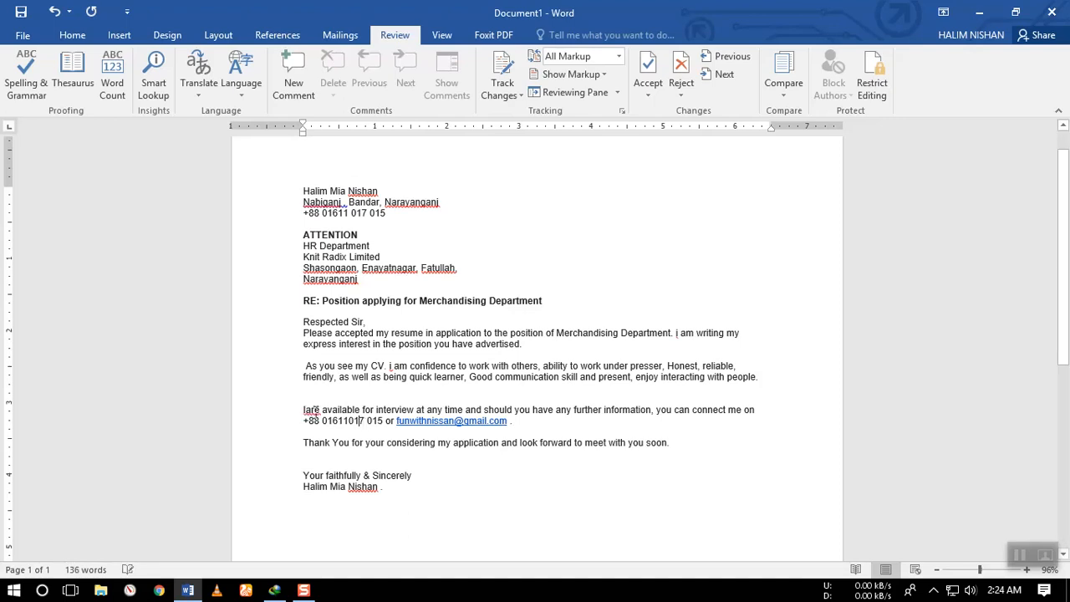
right_click(311, 412)
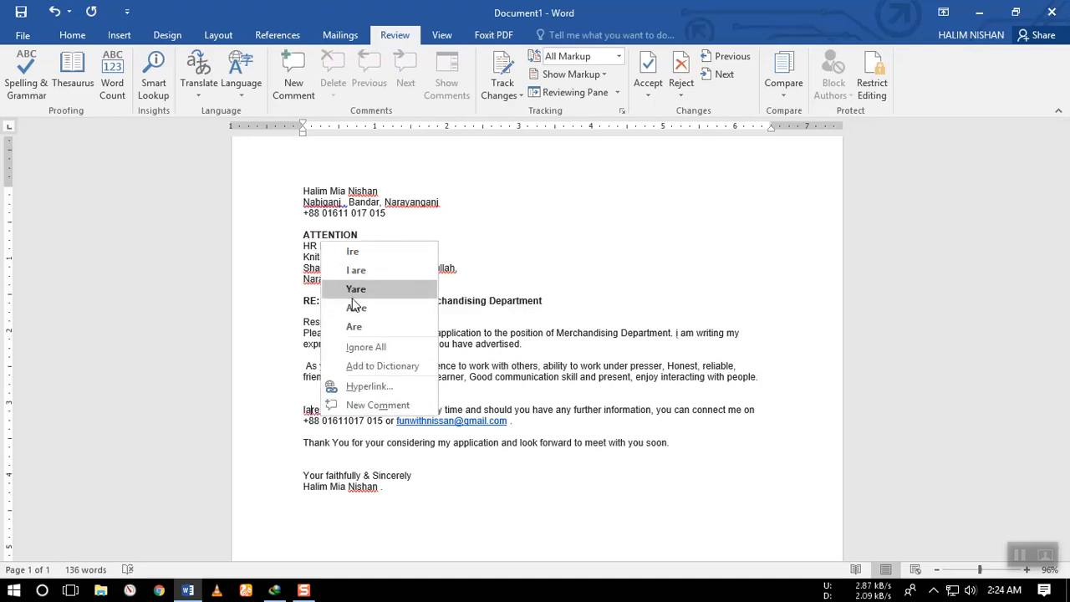
click(357, 274)
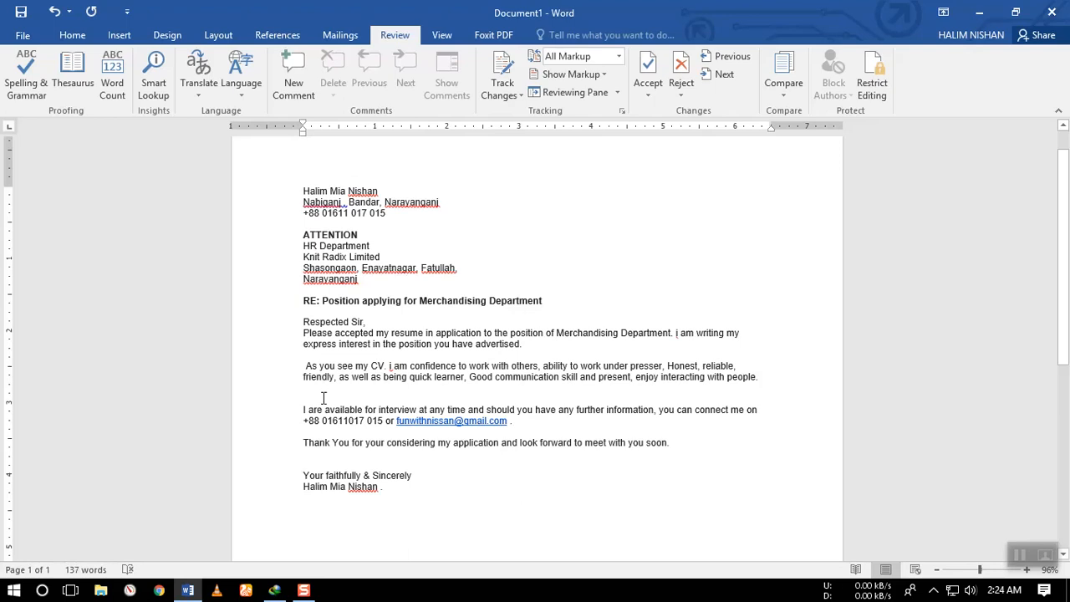
Change "I are available" back to "I am available" in the third body paragraph.
key(BackSpace)
key(BackSpace)
text(m)
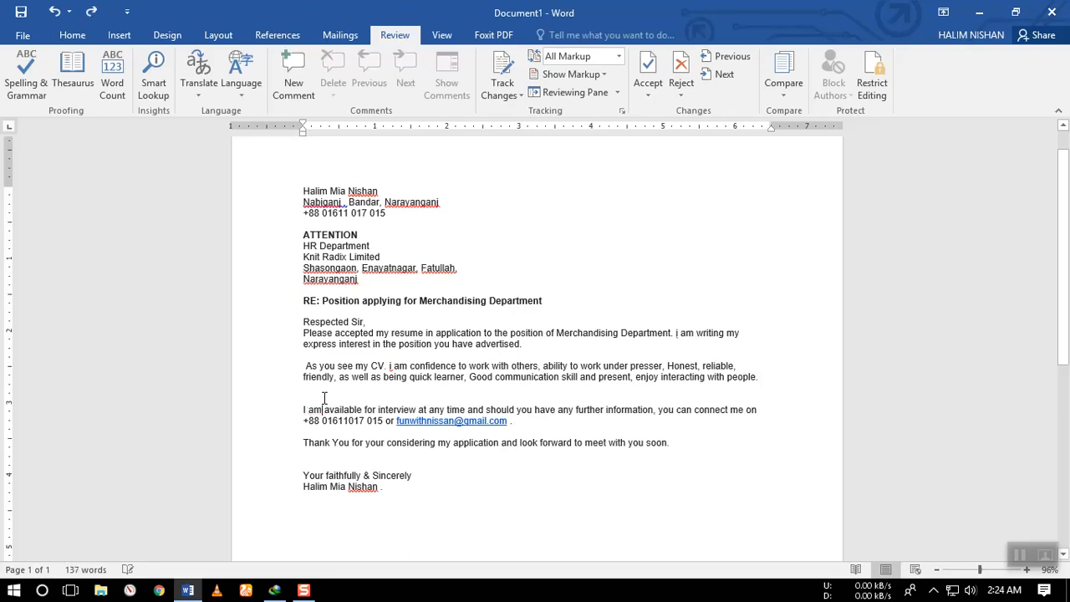
click(435, 377)
Try translating the whole letter online into Bangla (Bangladesh), close the browser window, and look up "Merchandising" with the Mini Translator.
click(200, 94)
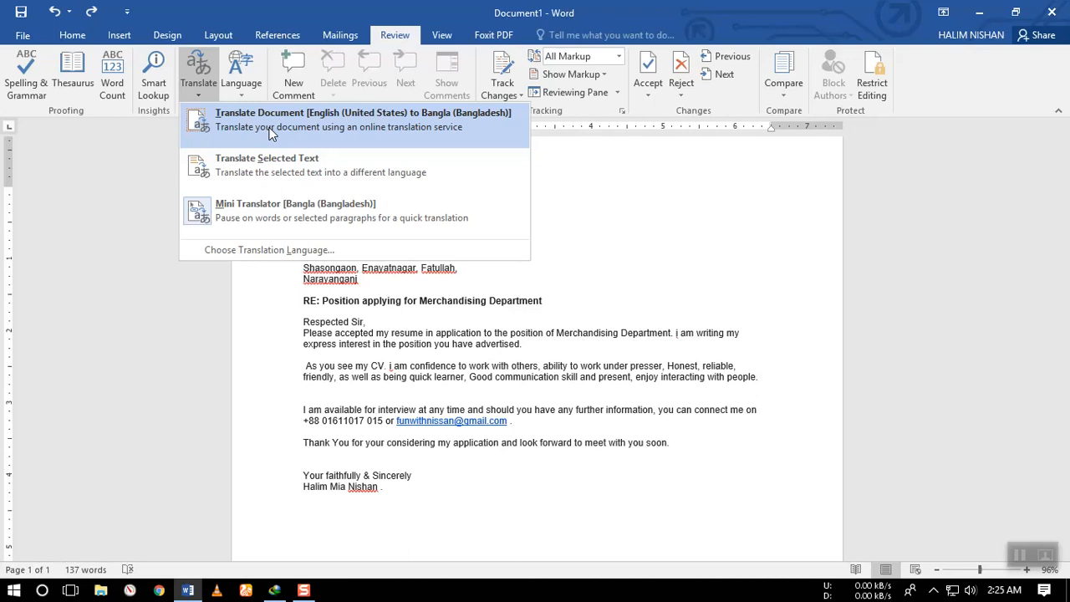
click(333, 134)
click(706, 337)
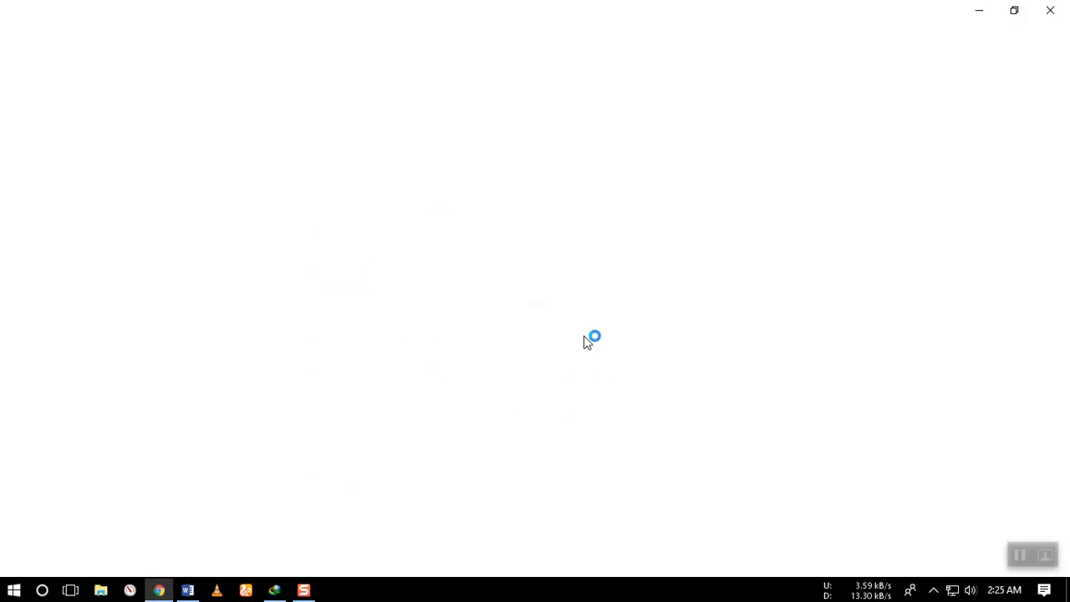
click(1051, 10)
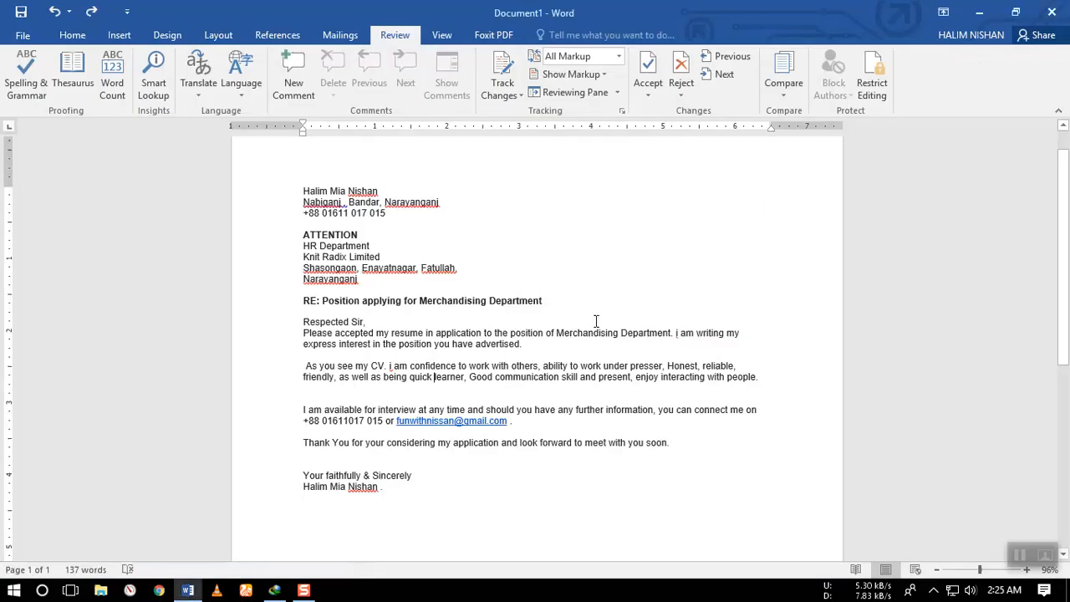
mouse_move(582, 332)
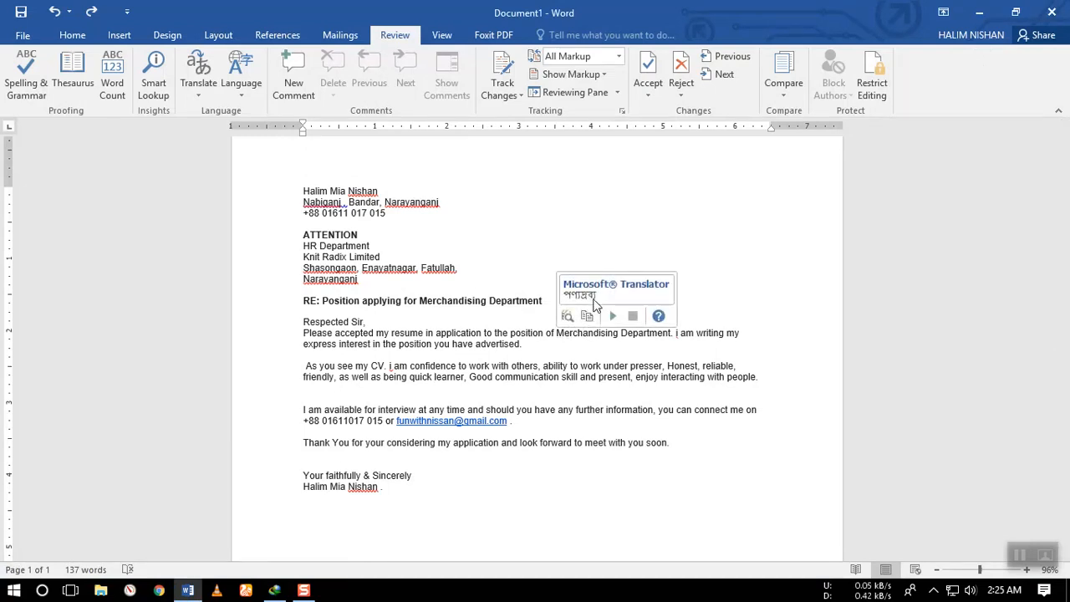
Add the comment "Yeah !!" to the word "learner" in the second body paragraph.
click(294, 83)
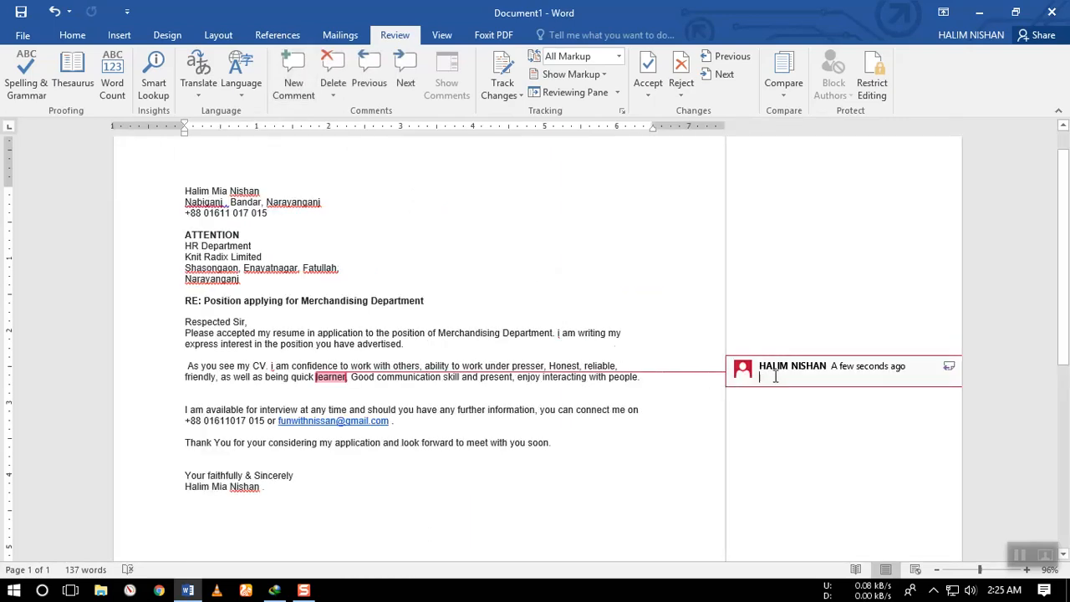
text(Yea)
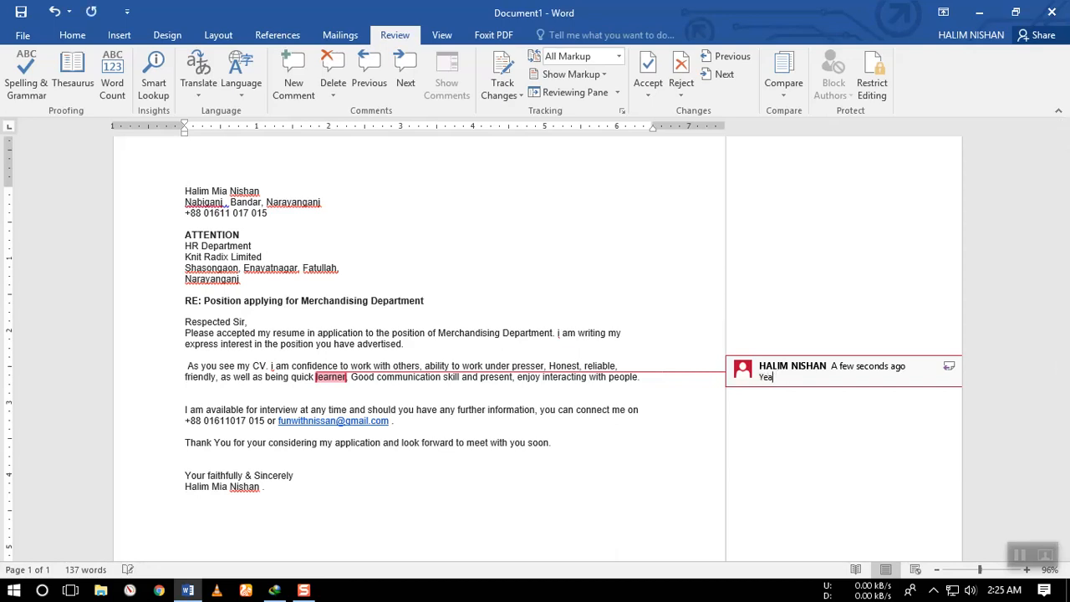
text(h !!)
key(Return)
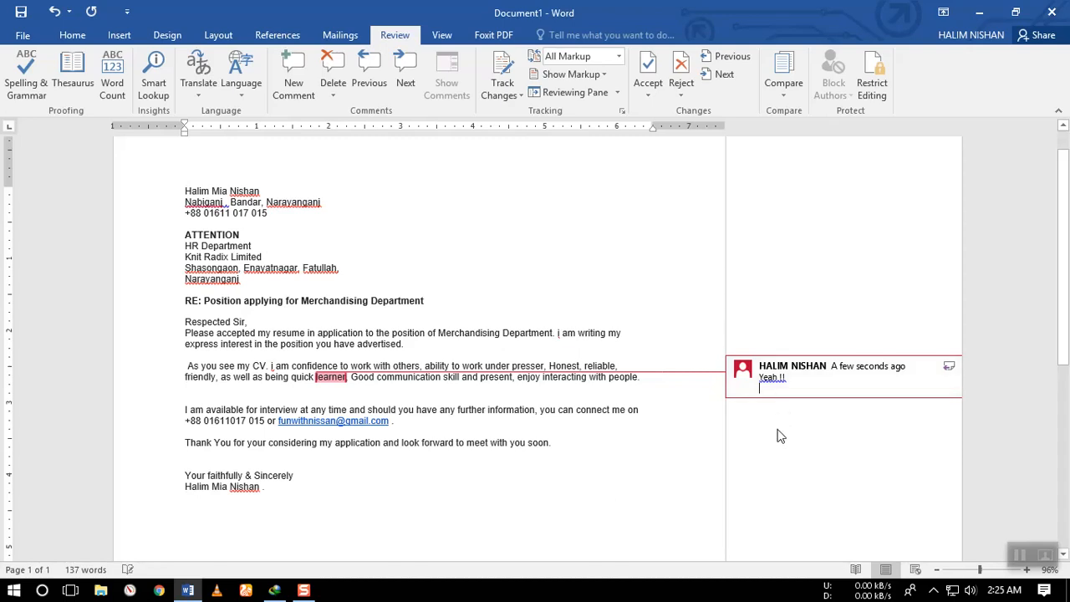
click(609, 417)
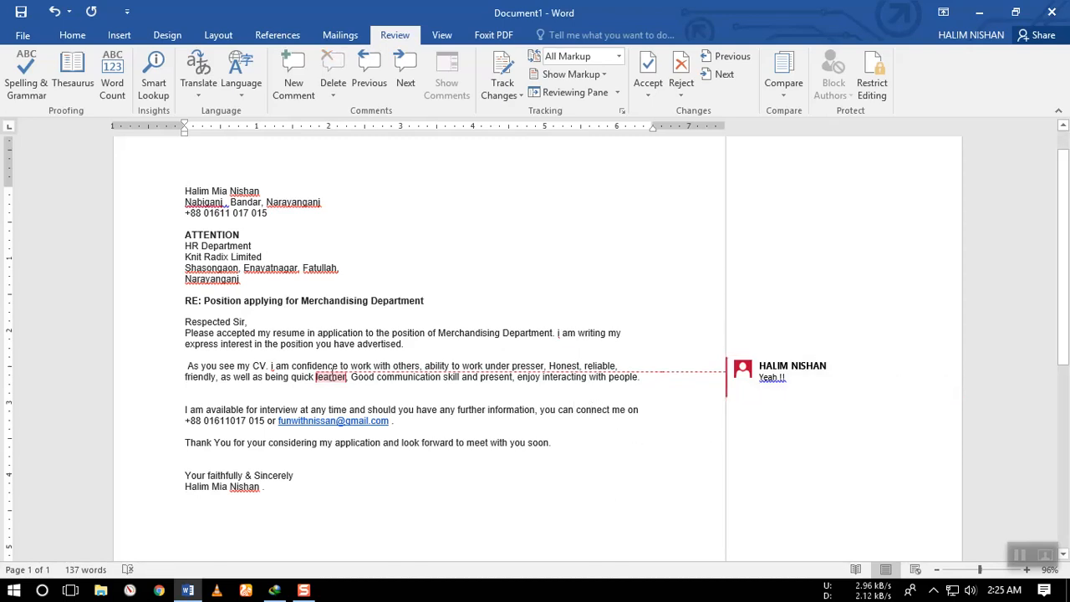
click(333, 375)
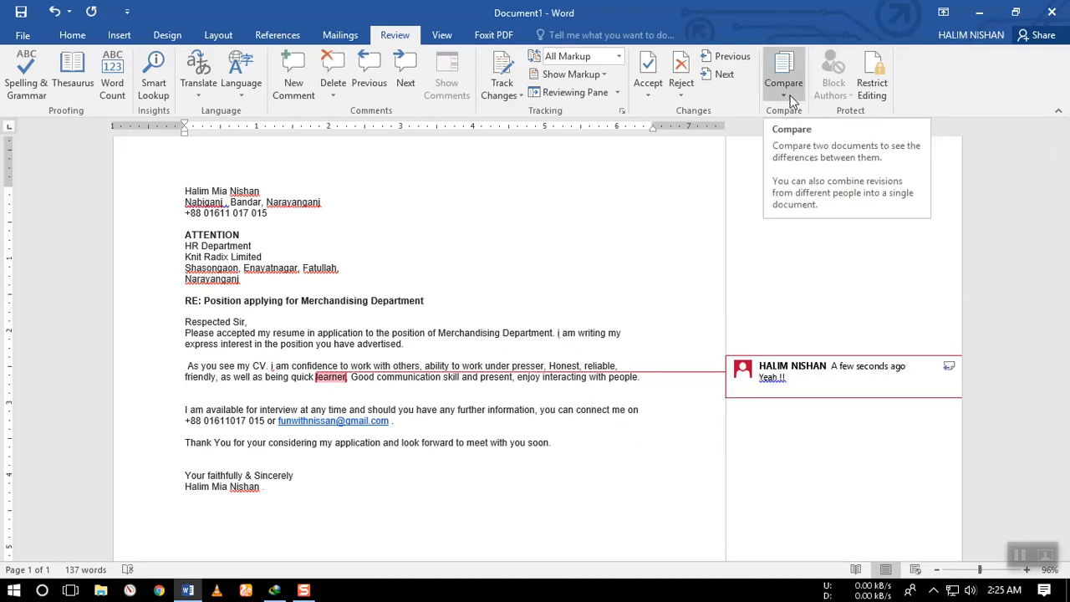
Open the comment on "learner" in Read Mode, delete it, and return to Print Layout.
click(443, 37)
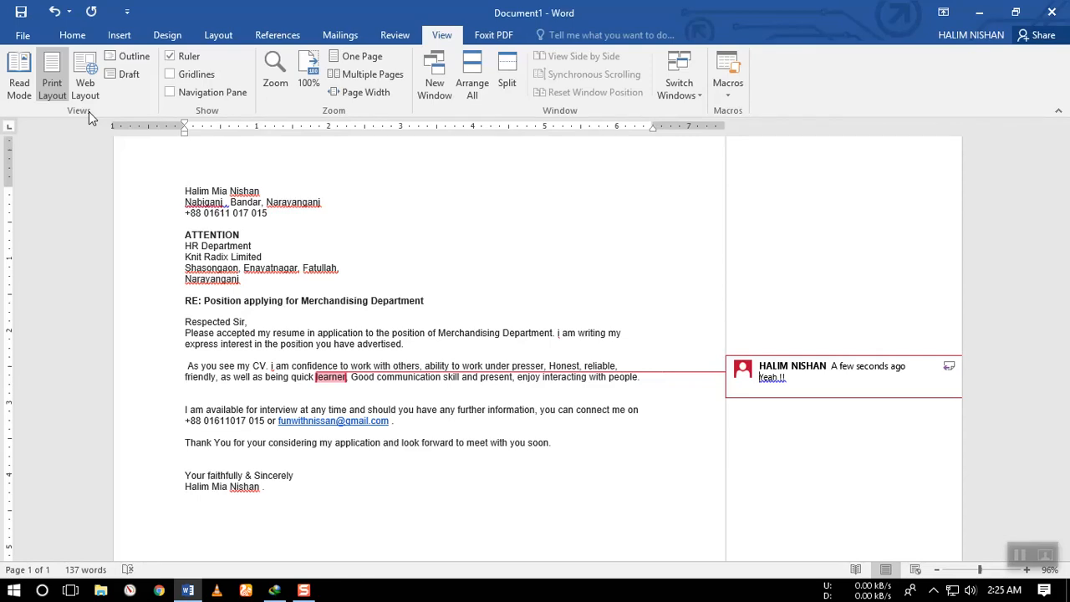
click(17, 87)
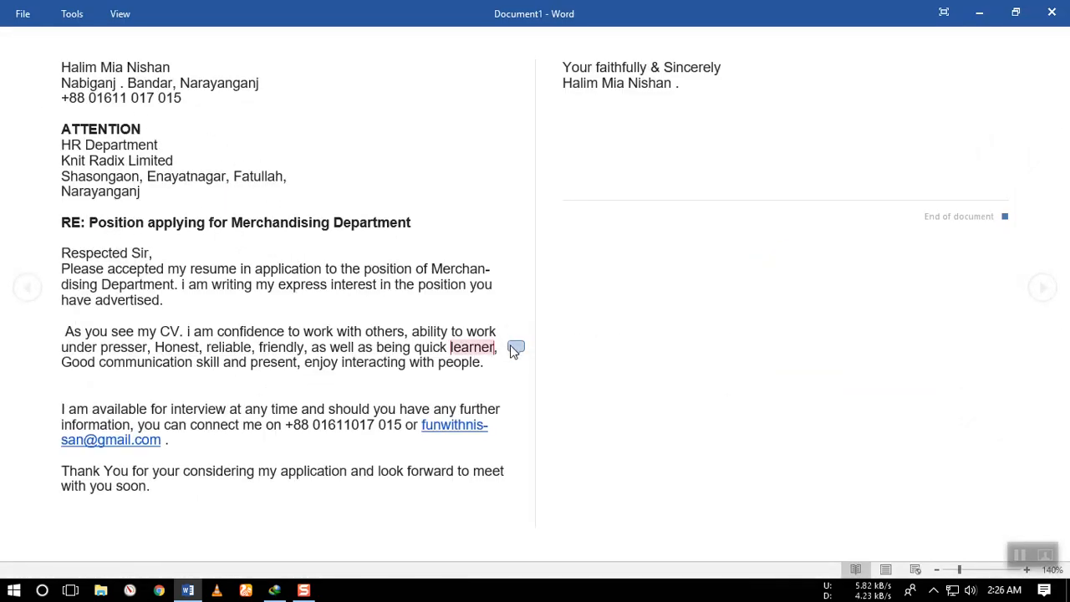
click(515, 348)
click(647, 255)
key(Escape)
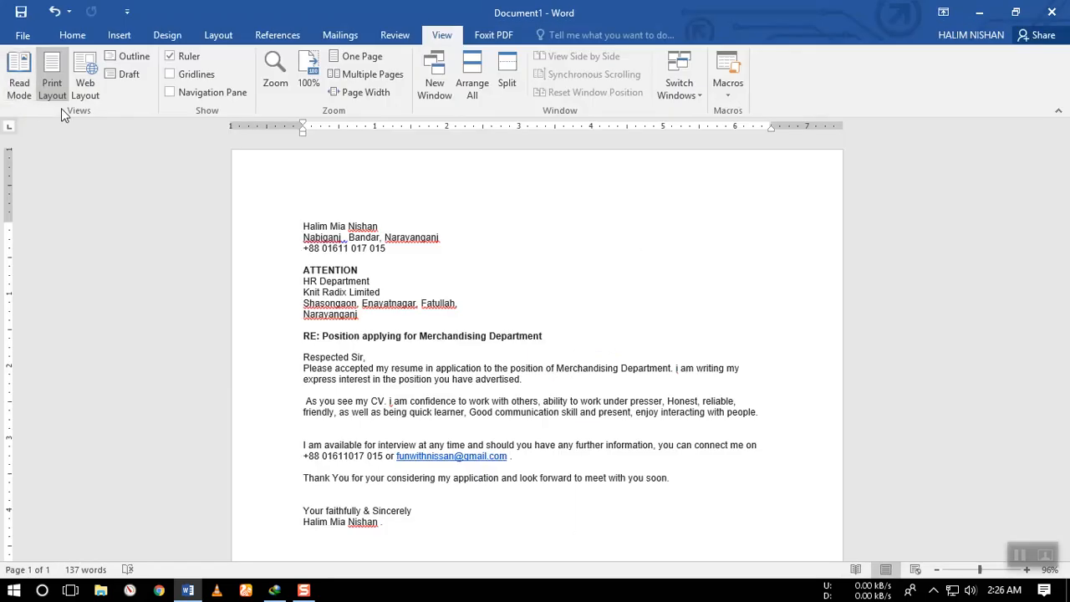
View the letter in Read Mode again, then look over the page in Print Layout.
click(18, 91)
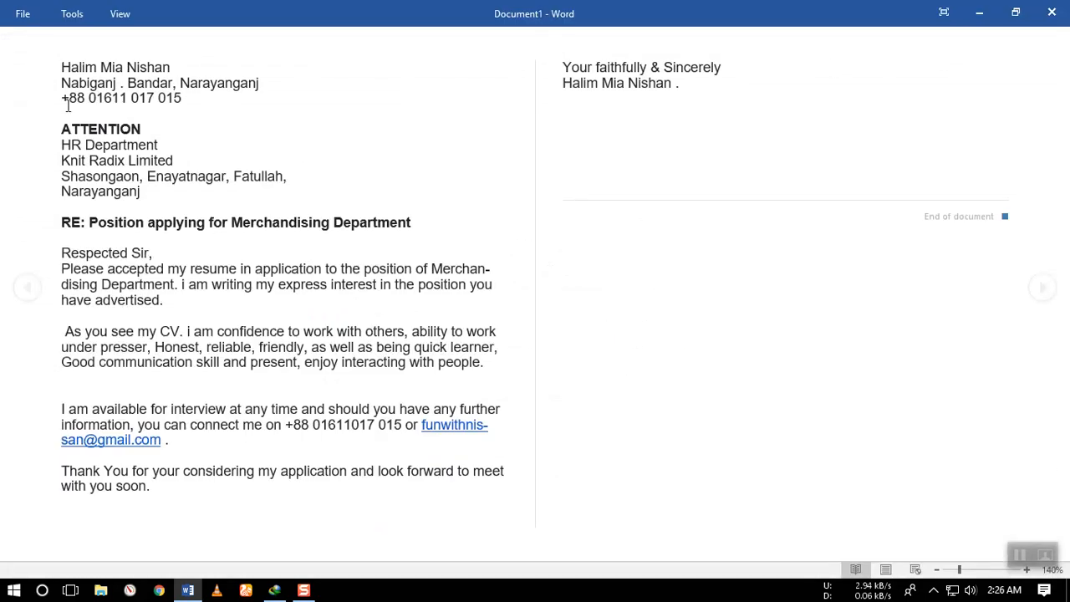
key(Escape)
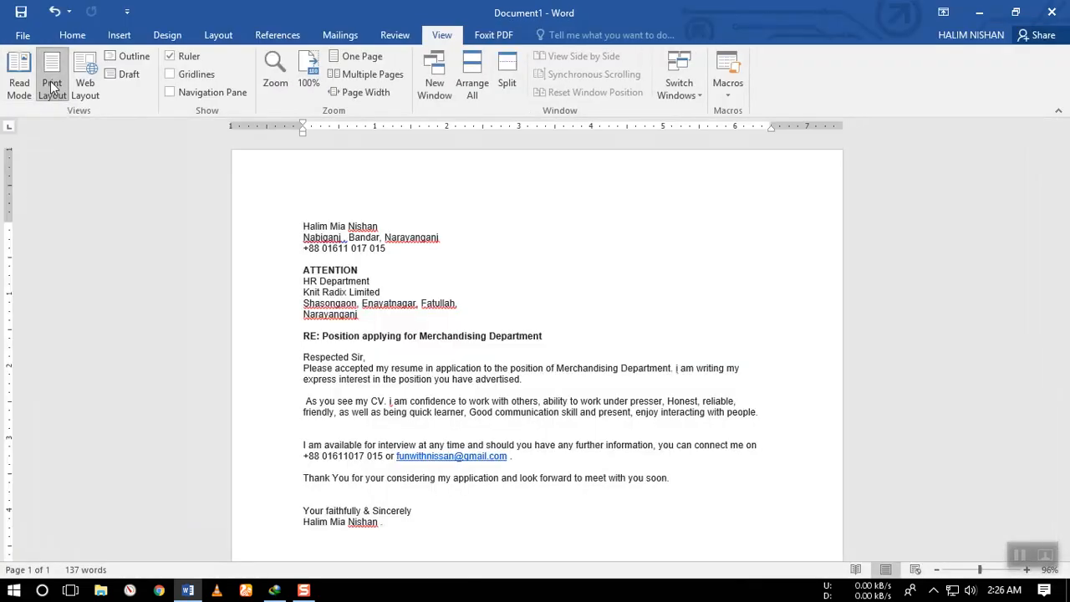
scroll(487, 319, down, 3)
scroll(491, 327, up, 3)
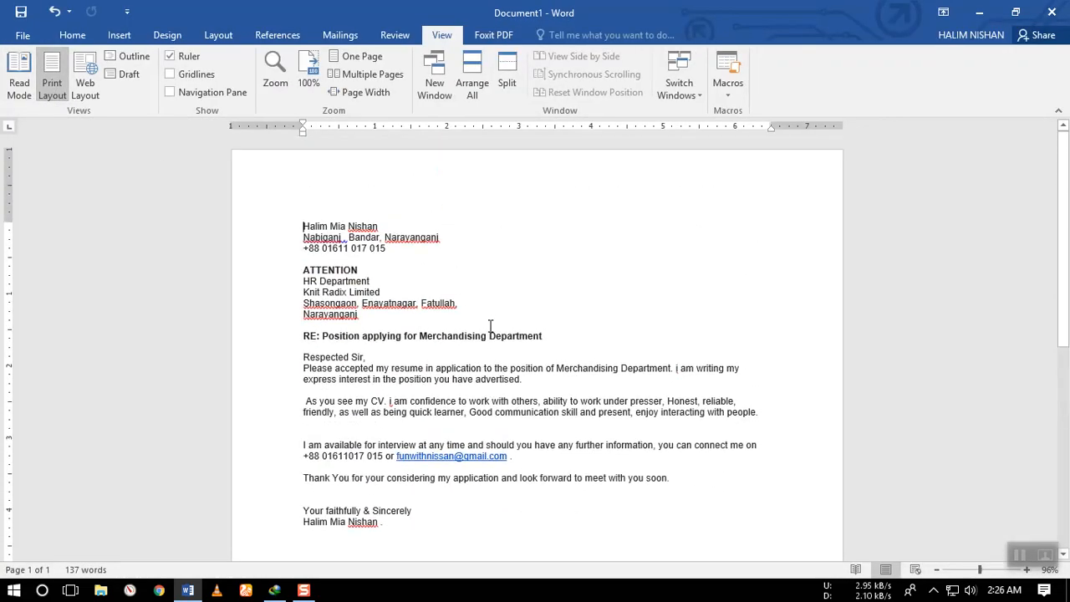
View the letter in Web Layout, Outline and Draft views, and return to Print Layout.
click(84, 86)
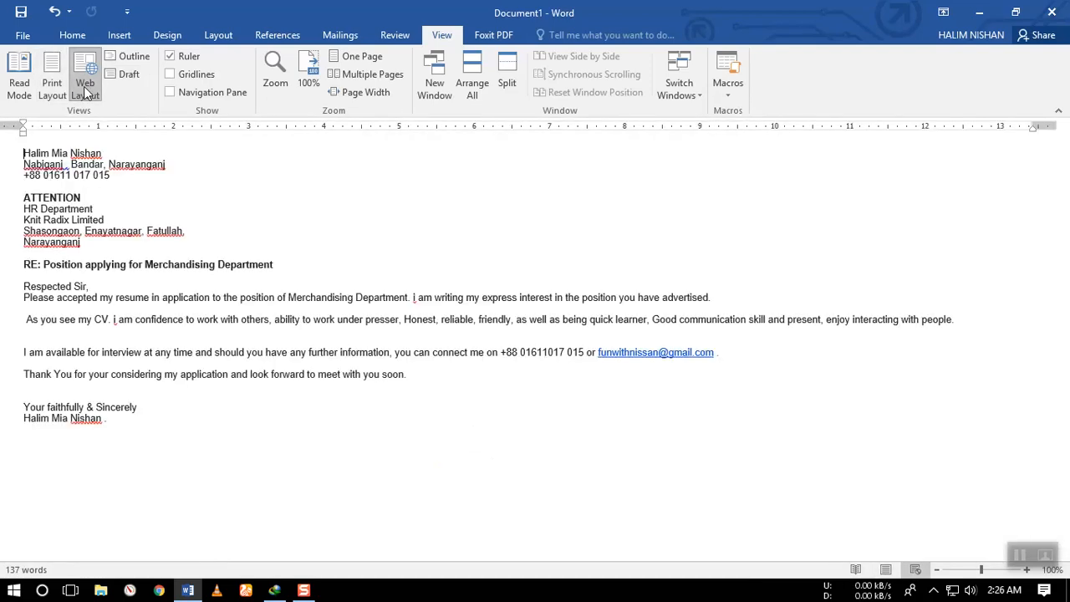
click(127, 57)
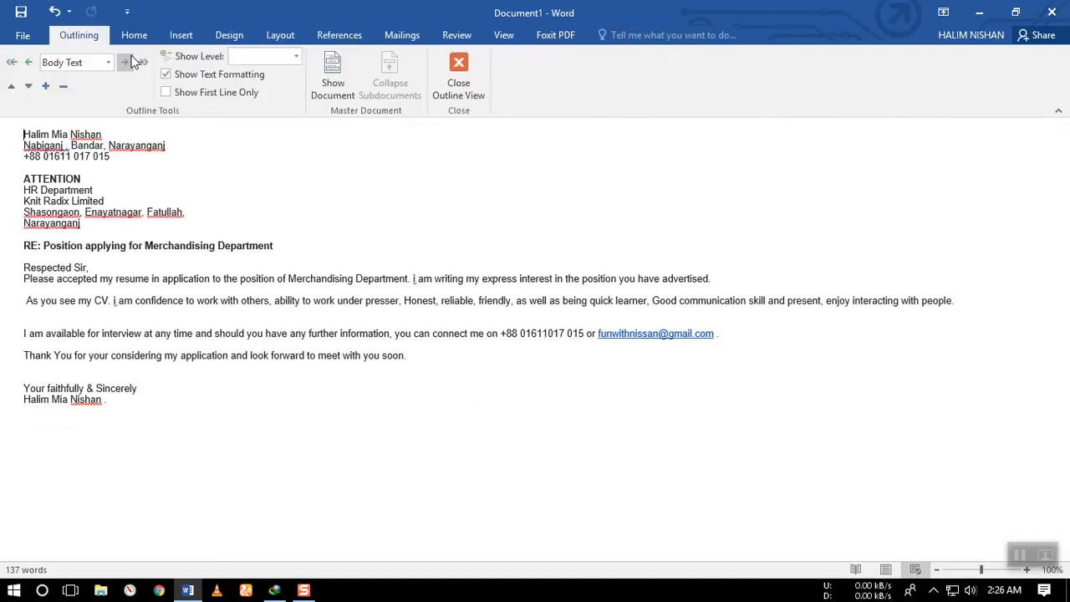
click(459, 75)
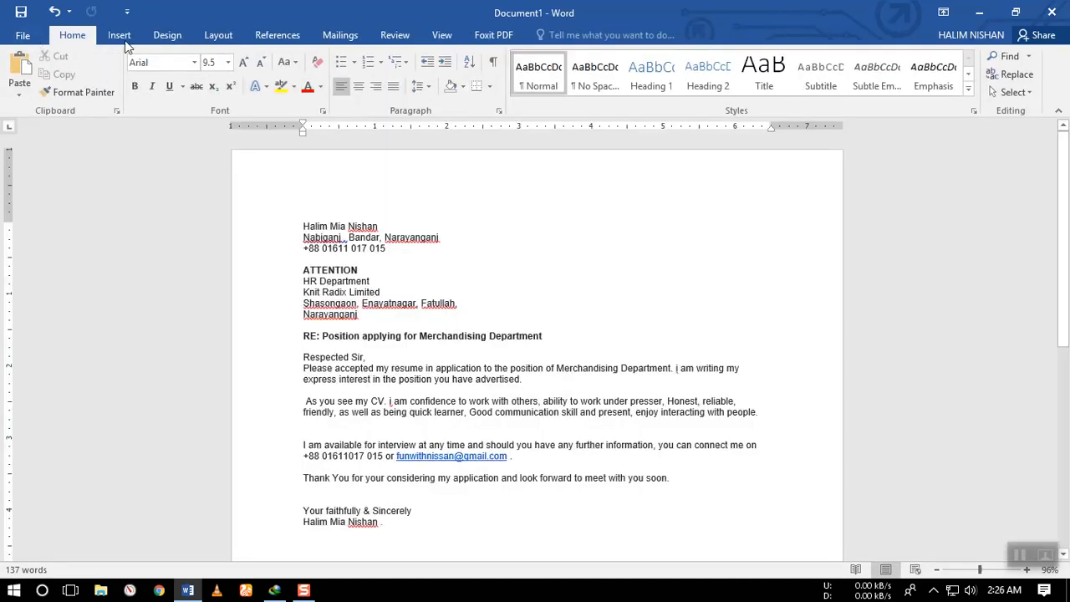
click(441, 35)
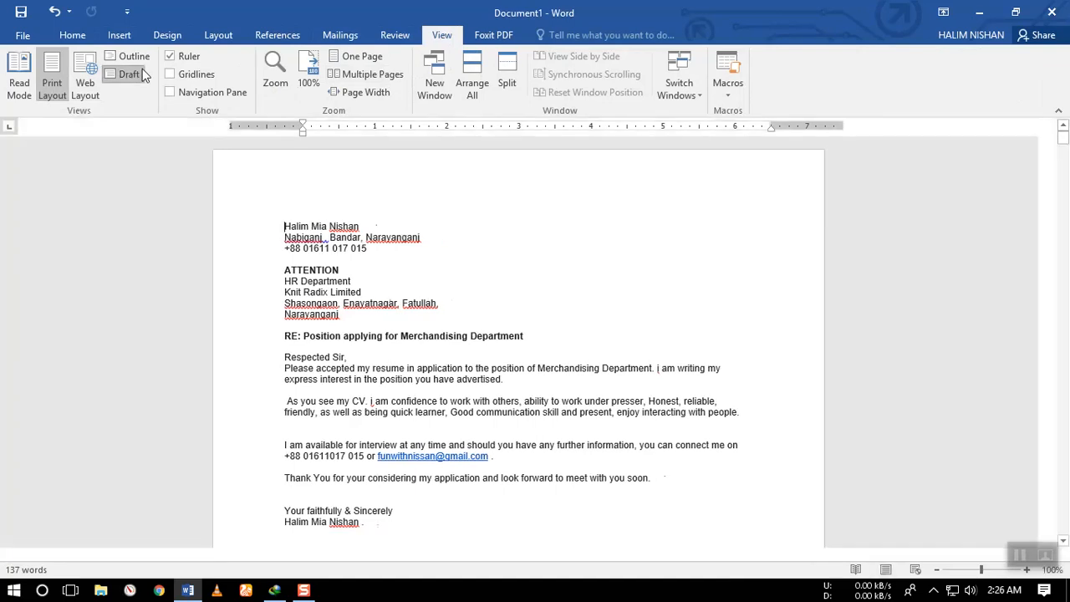
click(130, 74)
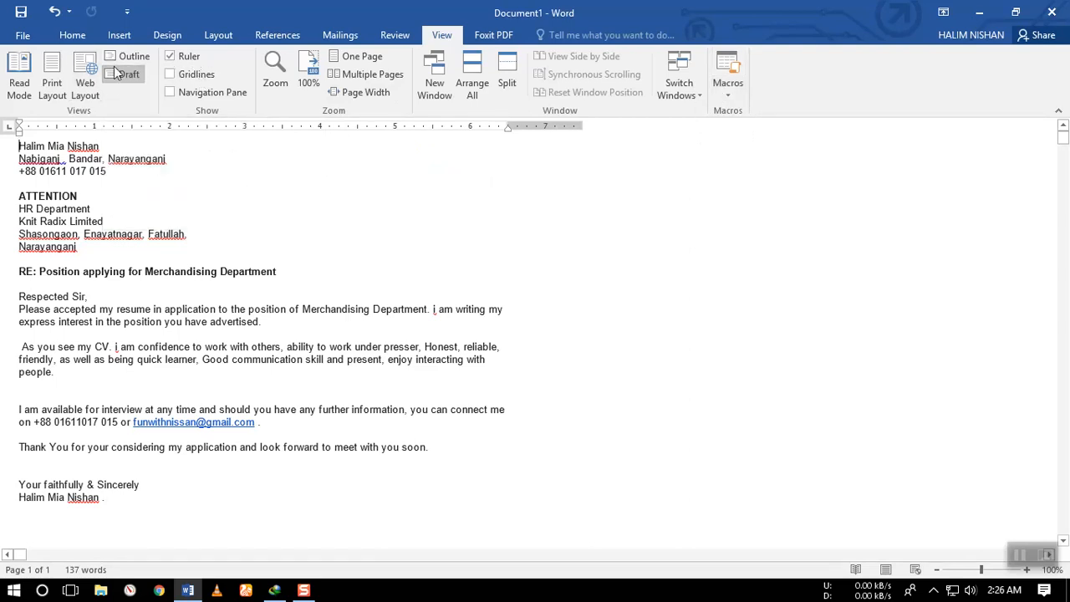
click(50, 87)
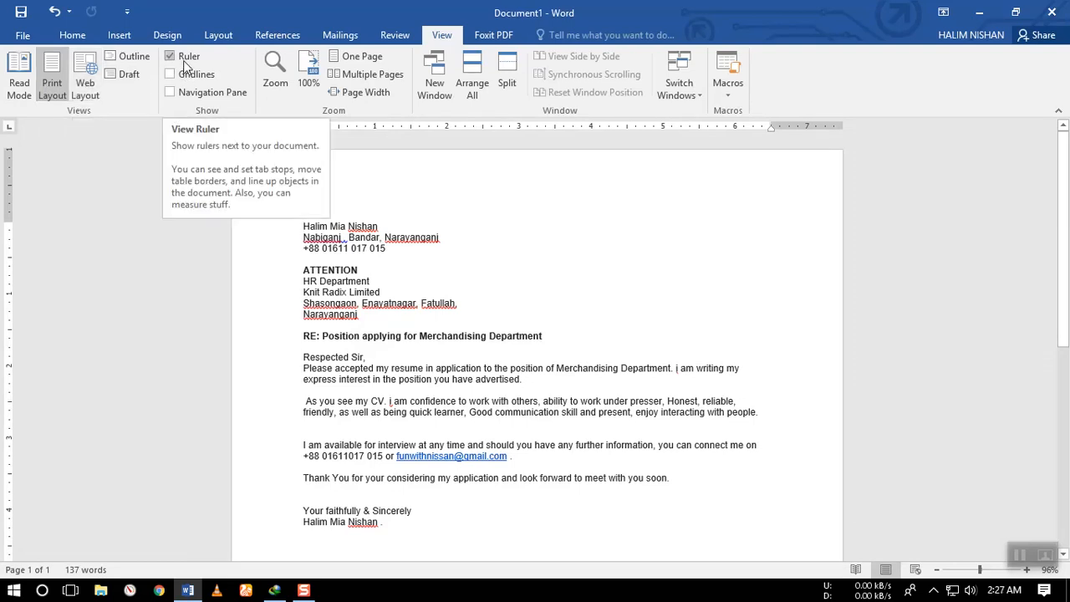
Toggle the ruler, gridlines and Navigation Pane in turn, restoring each to its original setting.
click(183, 60)
click(183, 60)
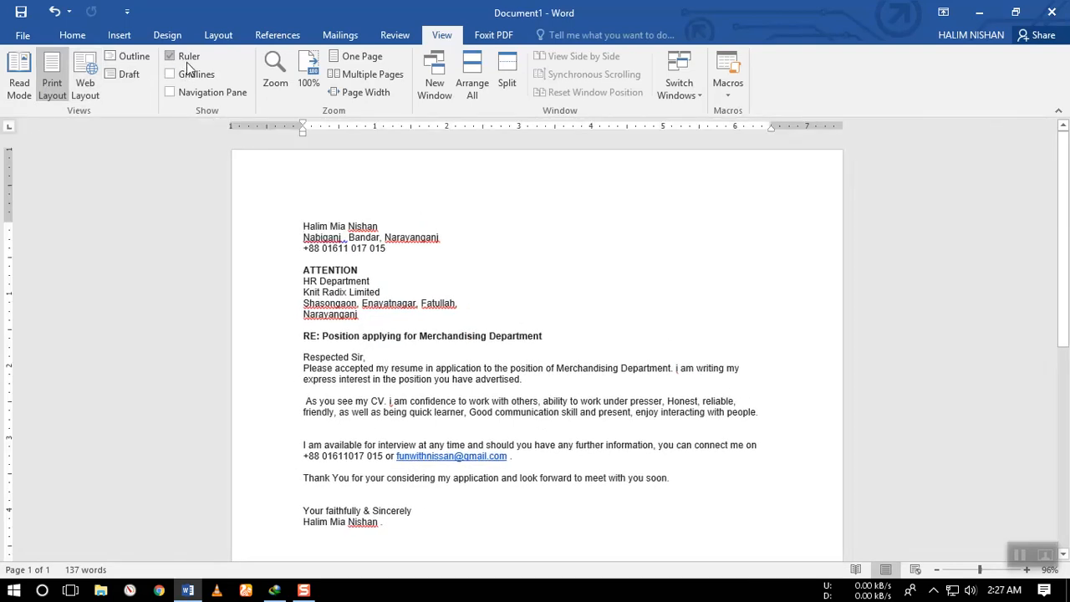
click(197, 75)
scroll(510, 408, down, 10)
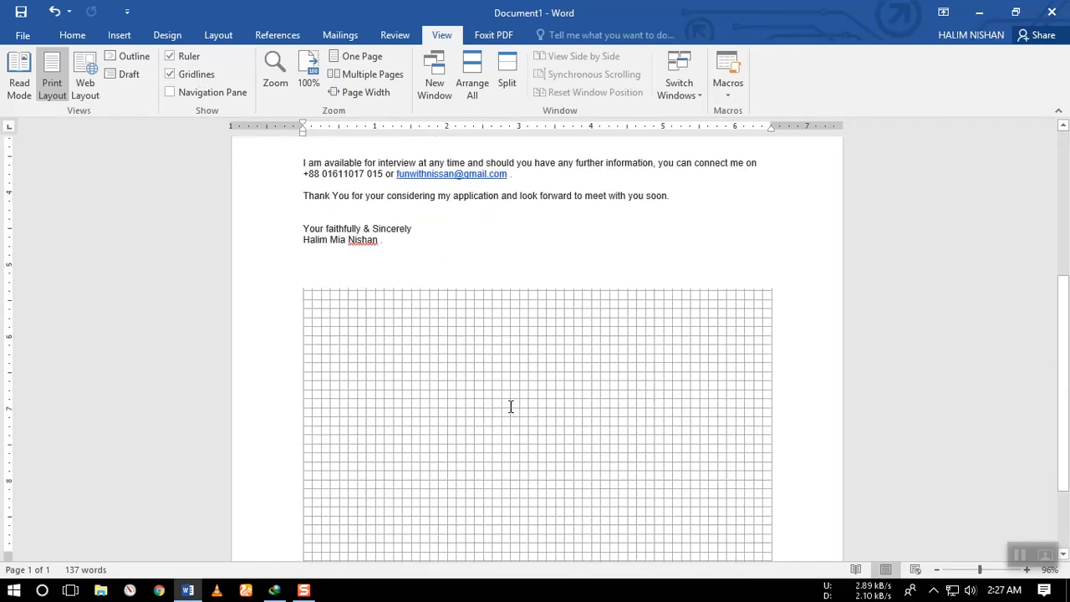
scroll(509, 408, up, 2)
click(186, 80)
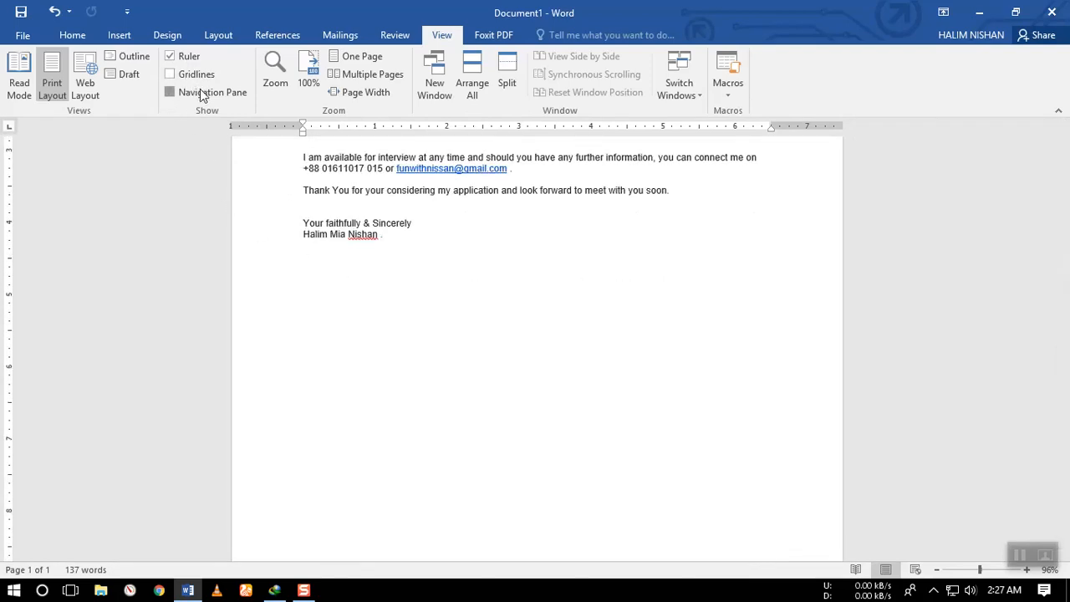
click(175, 92)
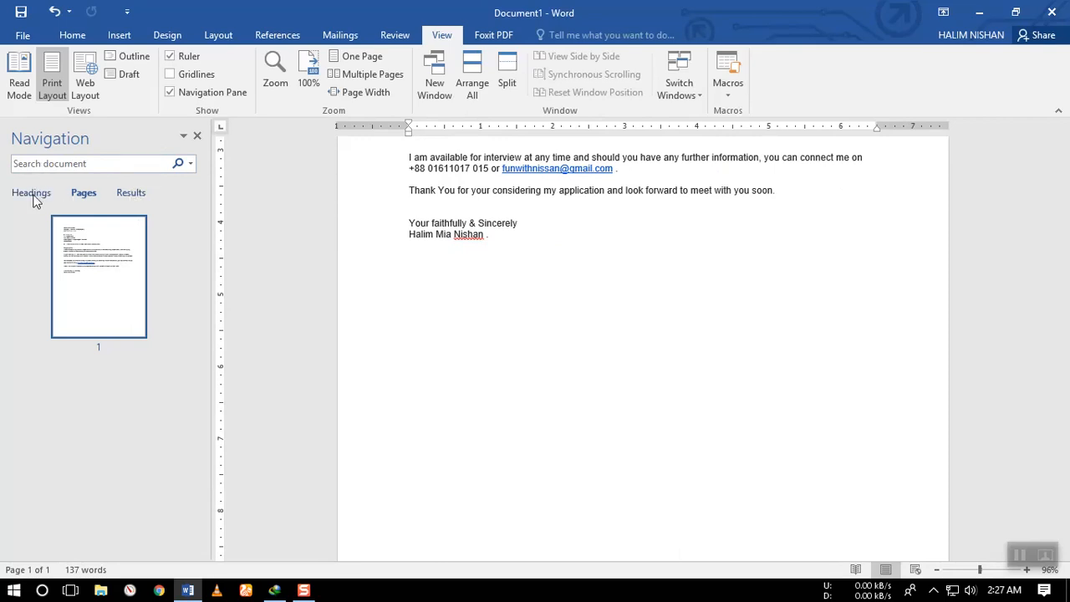
click(198, 136)
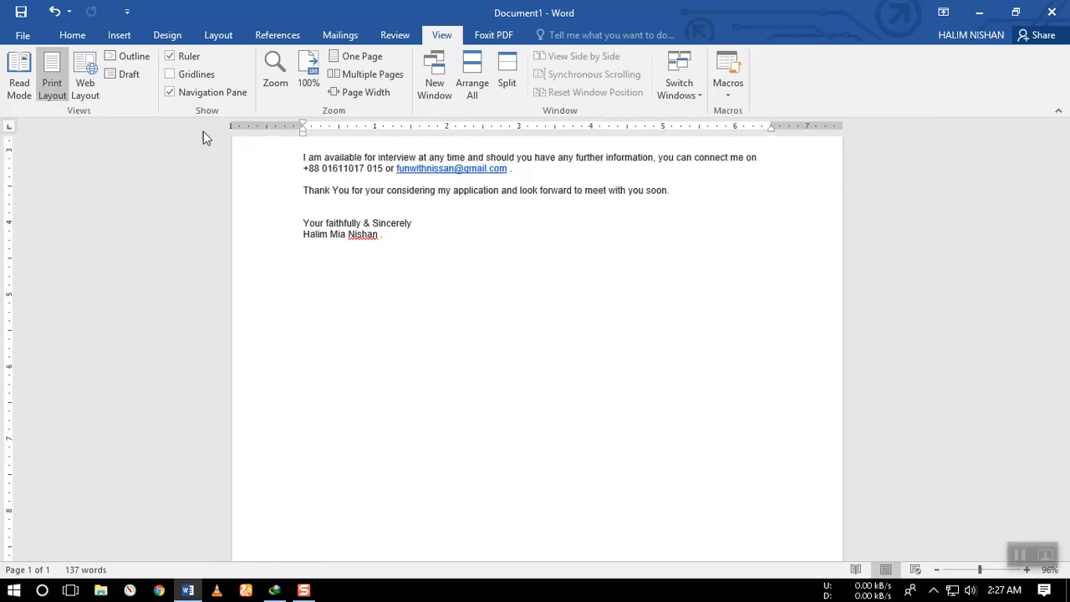
Set a custom document zoom of 80%, then raise the zoom to 100%.
click(281, 71)
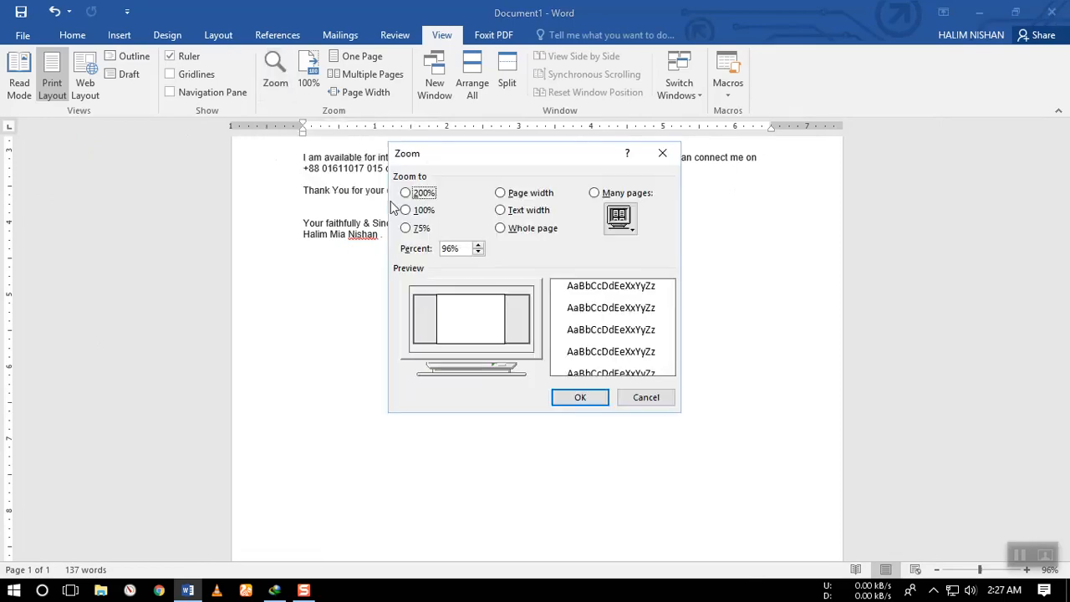
click(422, 230)
drag(458, 244, 435, 252)
text(80)
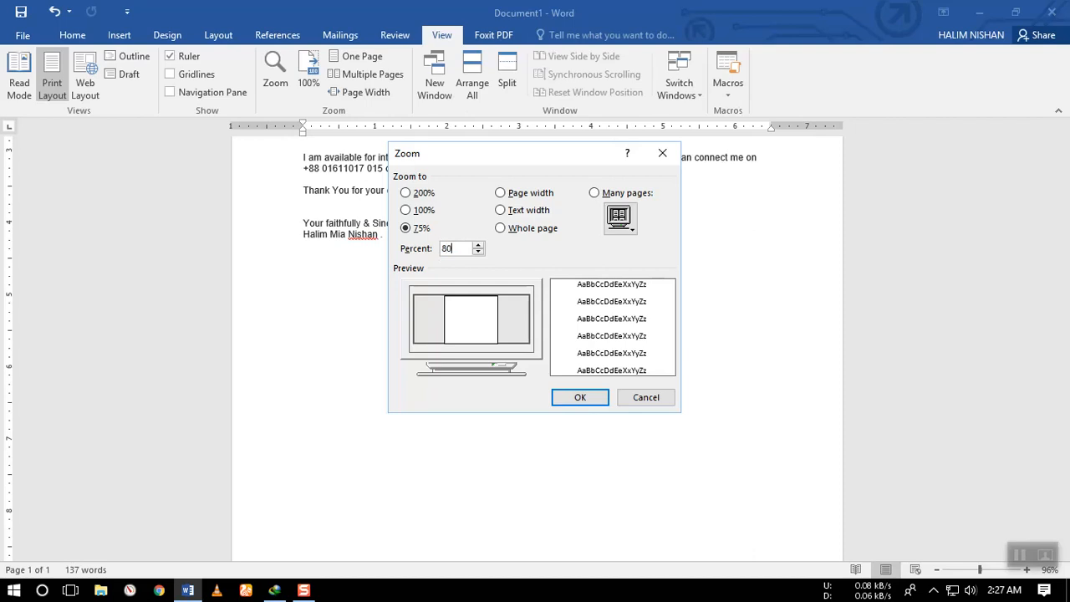
click(575, 400)
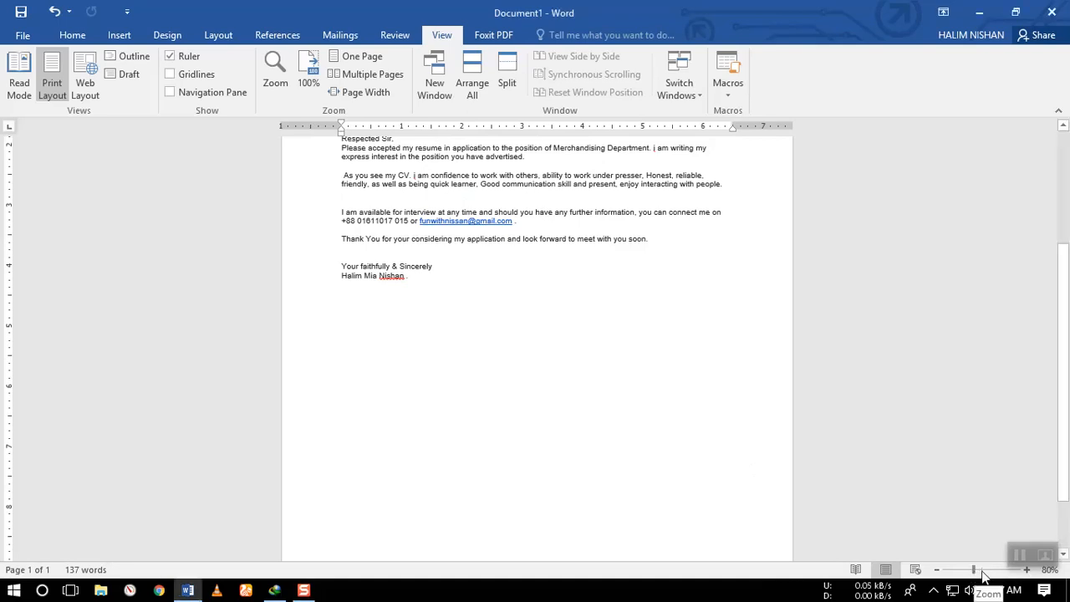
drag(974, 573, 983, 573)
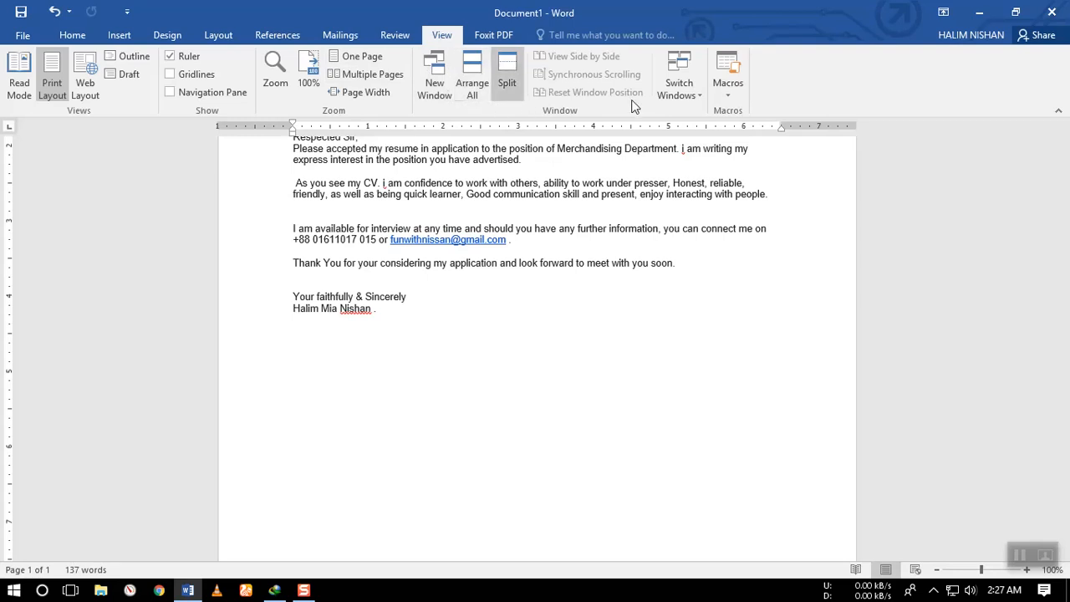
click(669, 96)
click(709, 112)
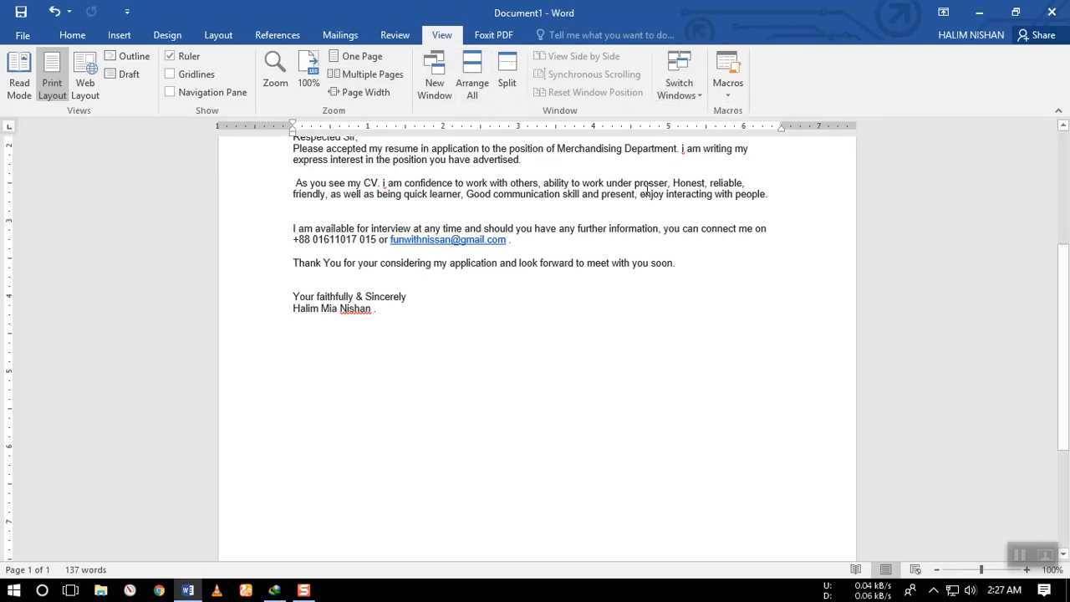